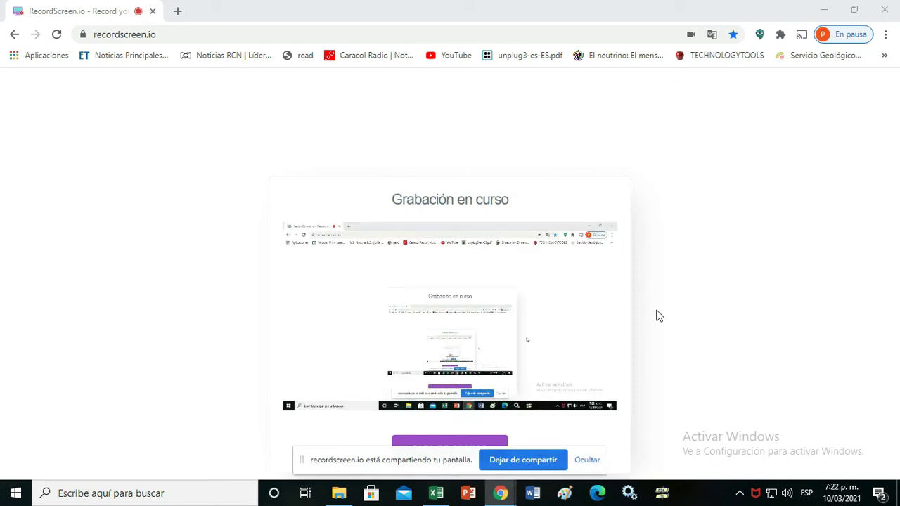
Step: Bring the guia 3 décimo Excel workbook to the front while the recording runs
click(435, 495)
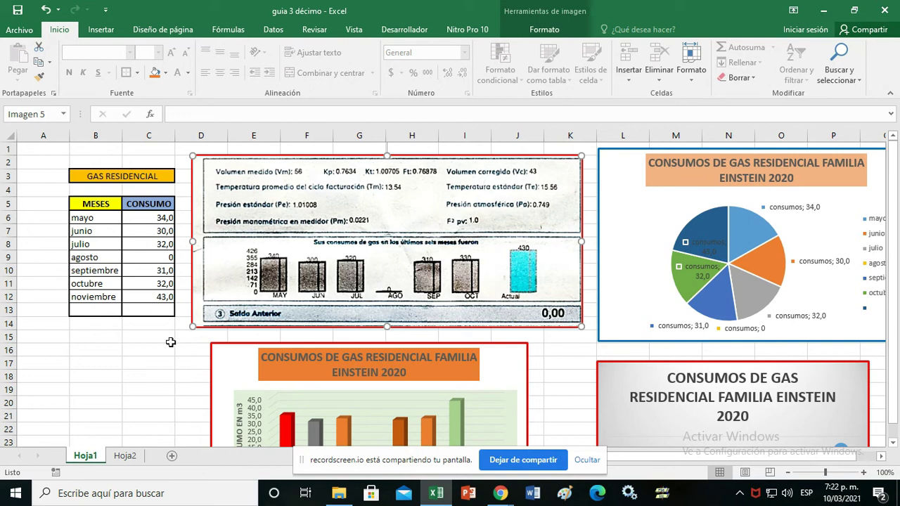
Step: On Hoja1, select the MESES/CONSUMO headers, the month names and the consumption values mayo–noviembre
click(168, 346)
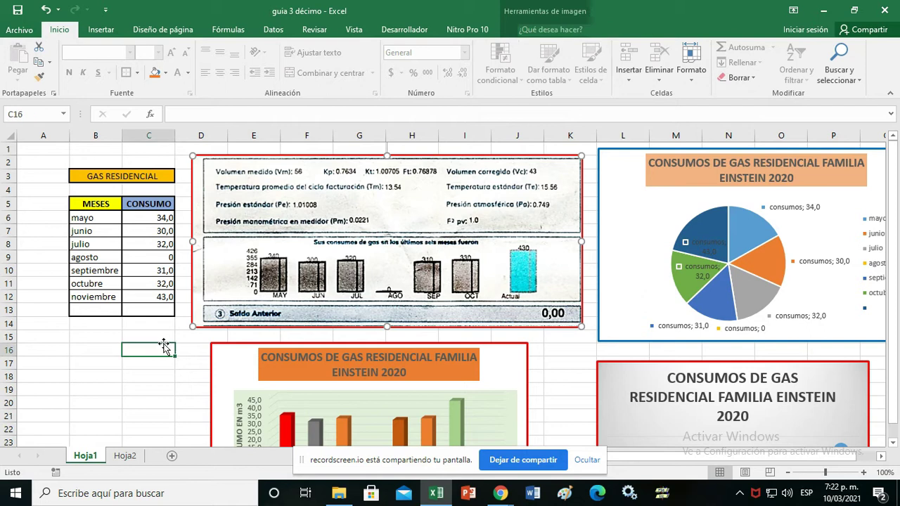
drag(94, 204, 157, 202)
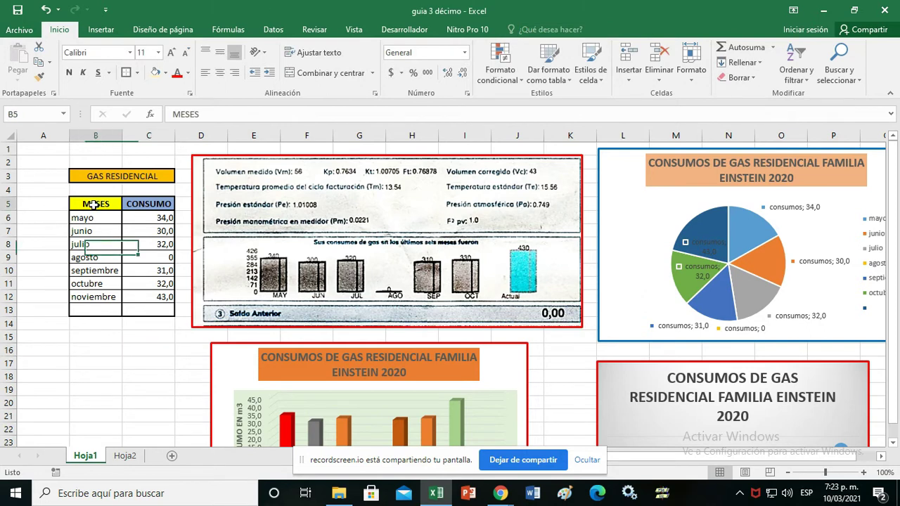
click(157, 202)
drag(78, 218, 92, 287)
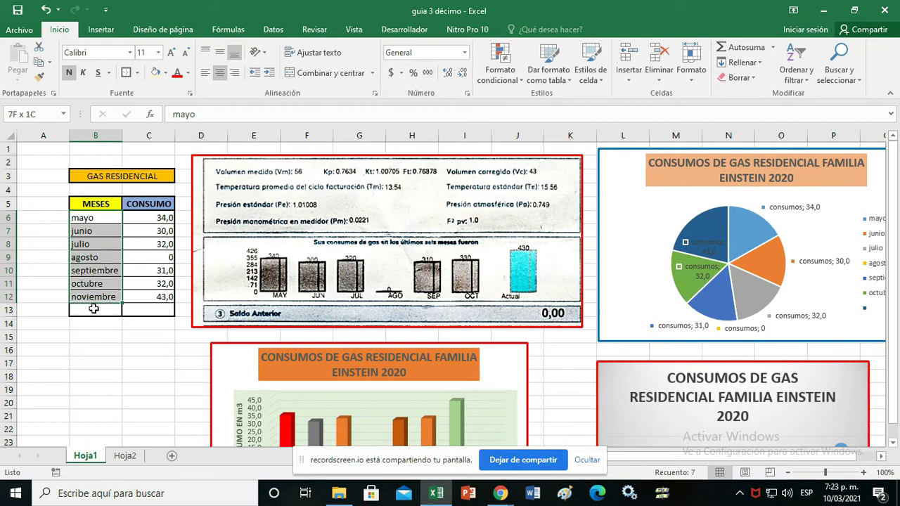
drag(93, 287, 101, 310)
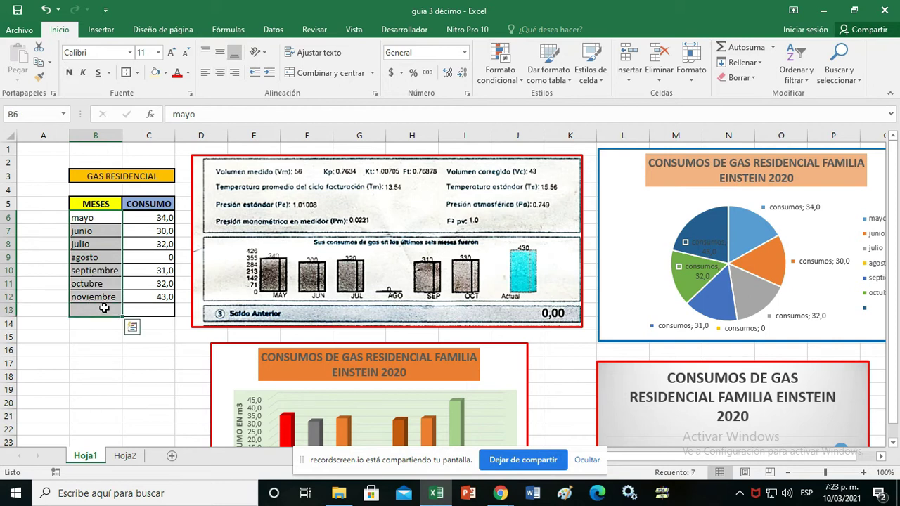
click(180, 348)
click(153, 221)
drag(153, 221, 159, 291)
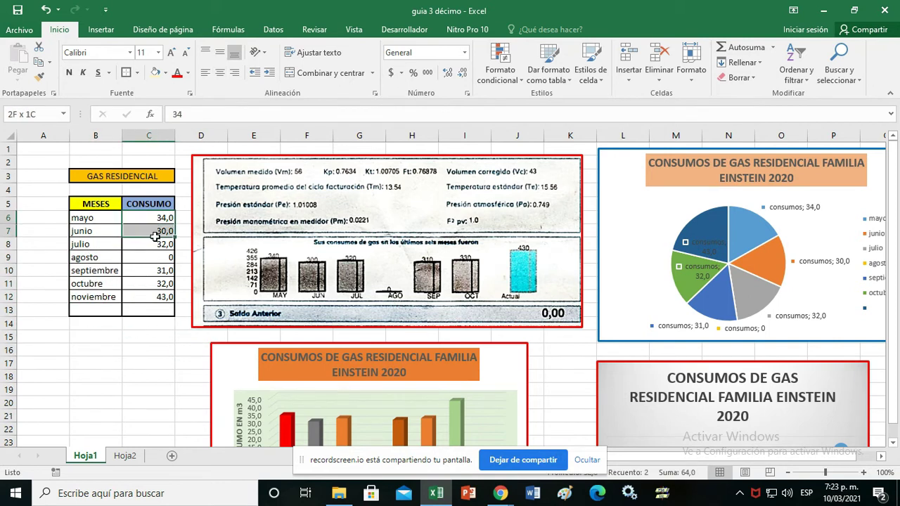
click(158, 348)
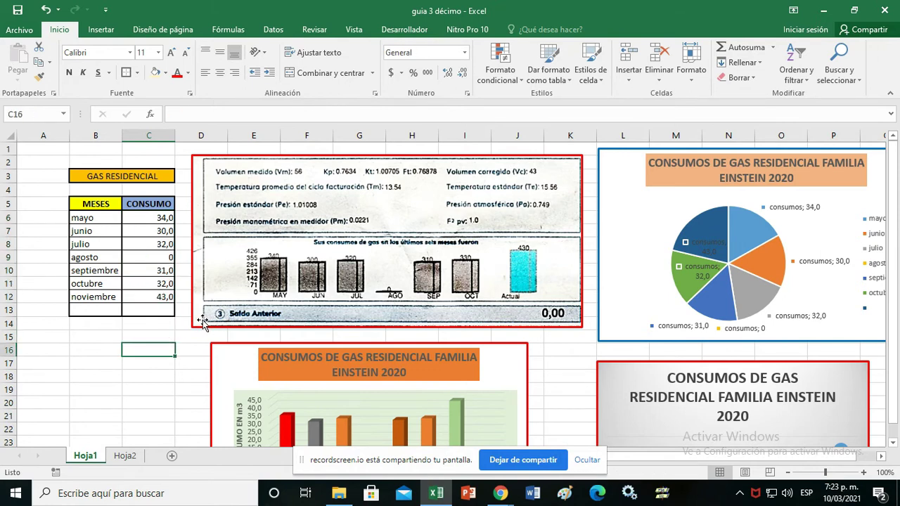
Step: Inspect Hoja1's column and line consumption charts, then switch to sheet Hoja2
scroll(455, 281, down, 2)
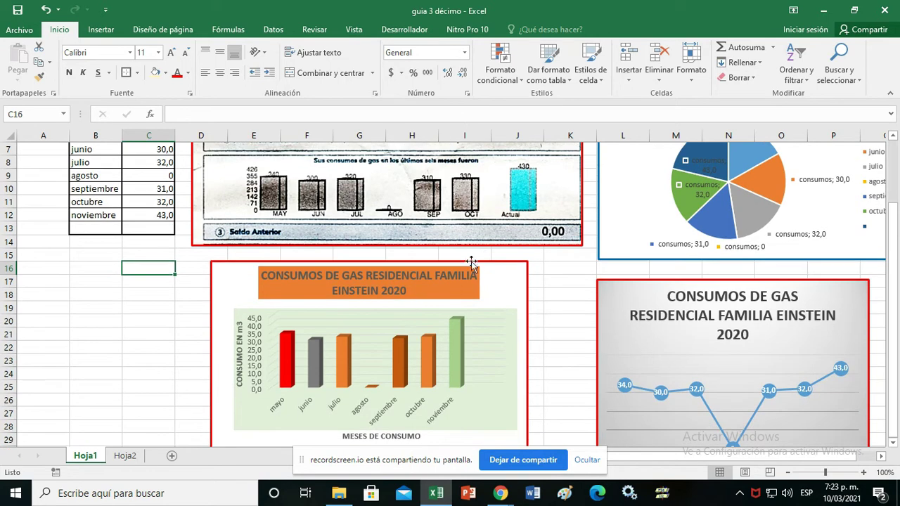
click(486, 267)
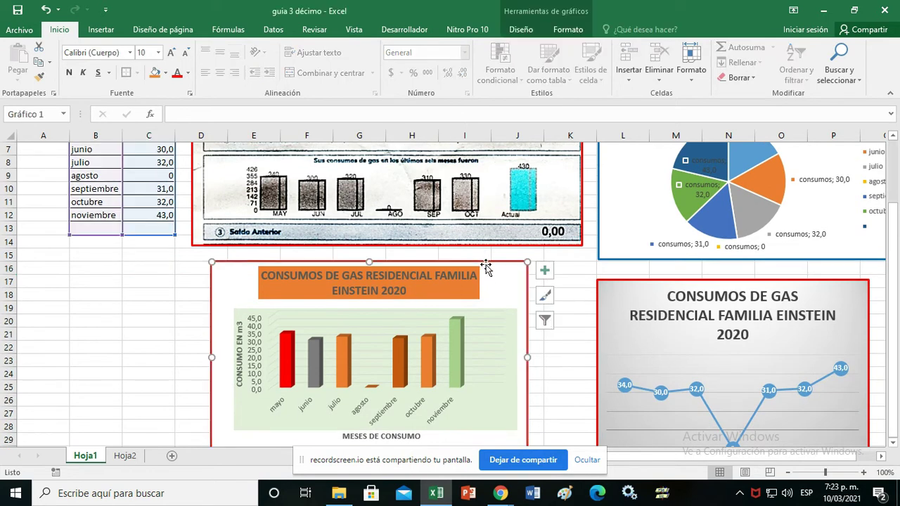
scroll(575, 379, down, 1)
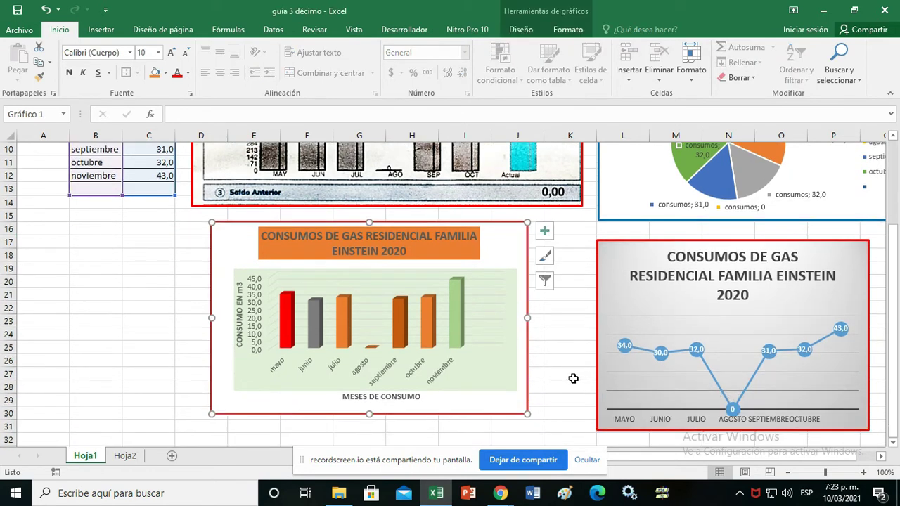
scroll(570, 379, up, 1)
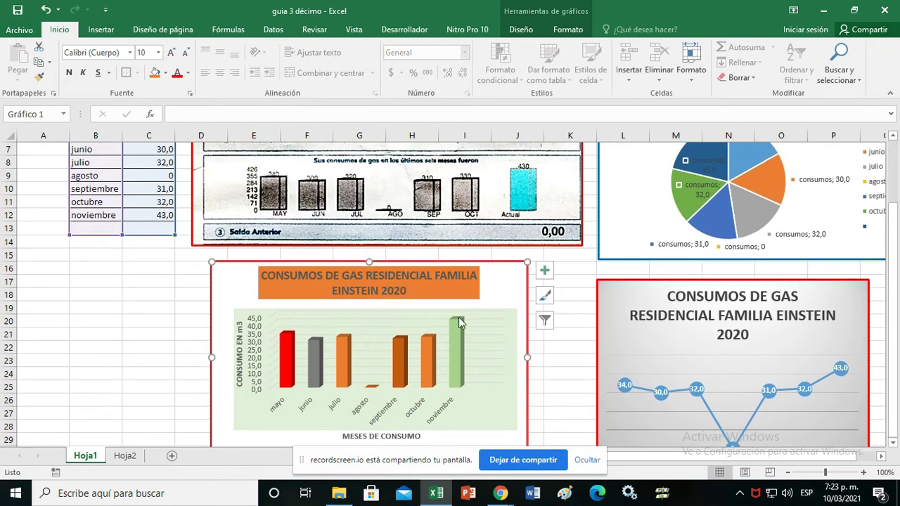
mouse_move(457, 325)
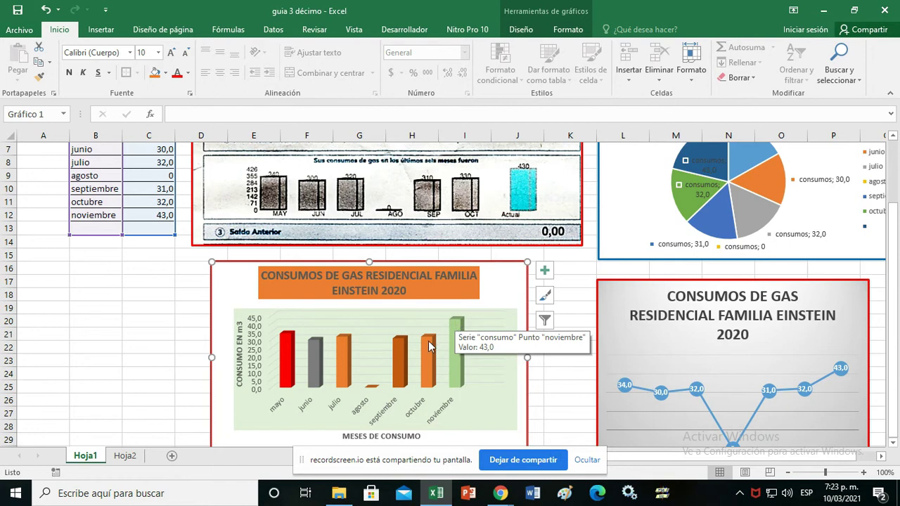
mouse_move(426, 341)
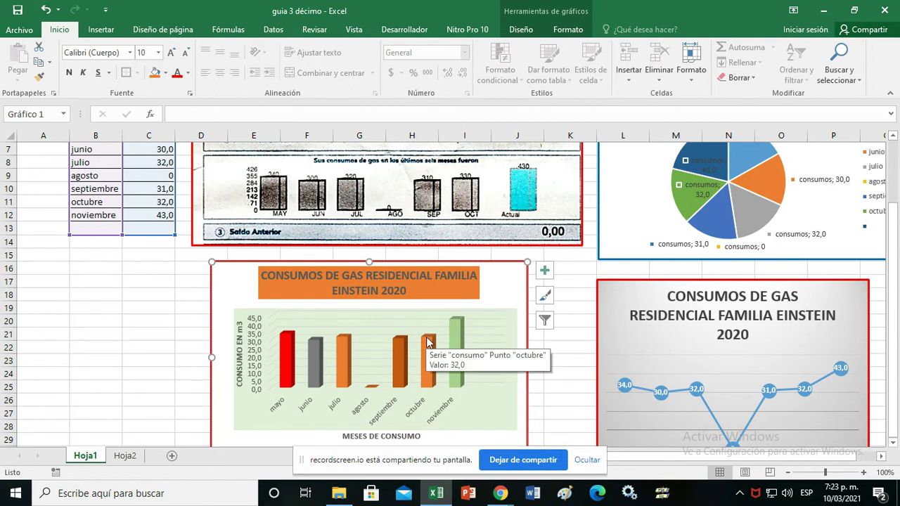
scroll(784, 309, up, 2)
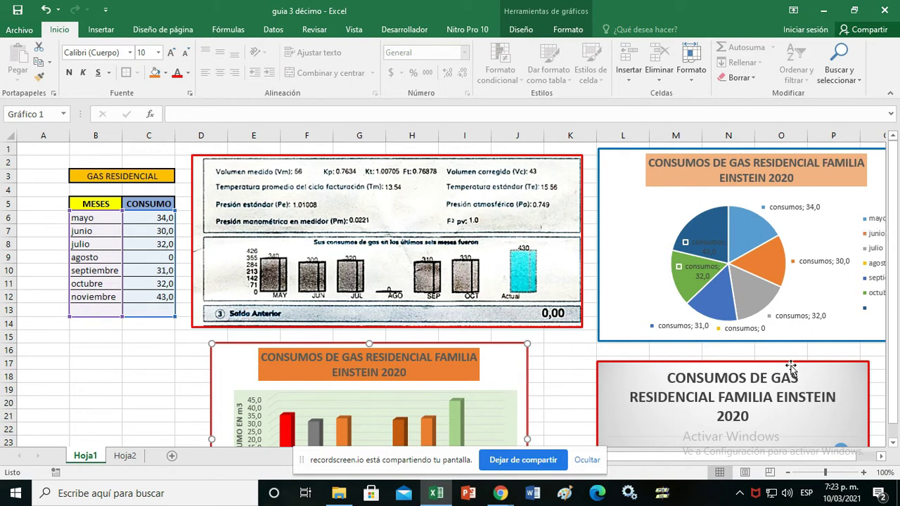
scroll(764, 336, down, 2)
click(720, 285)
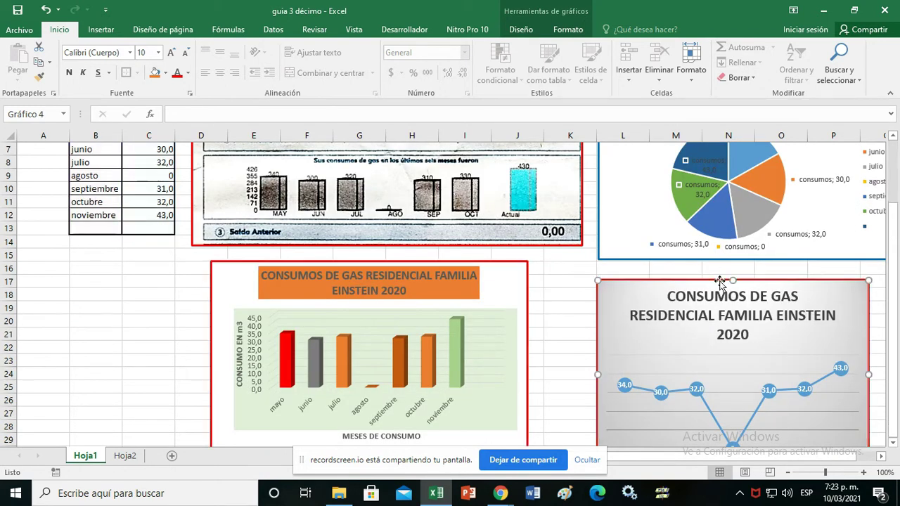
click(569, 320)
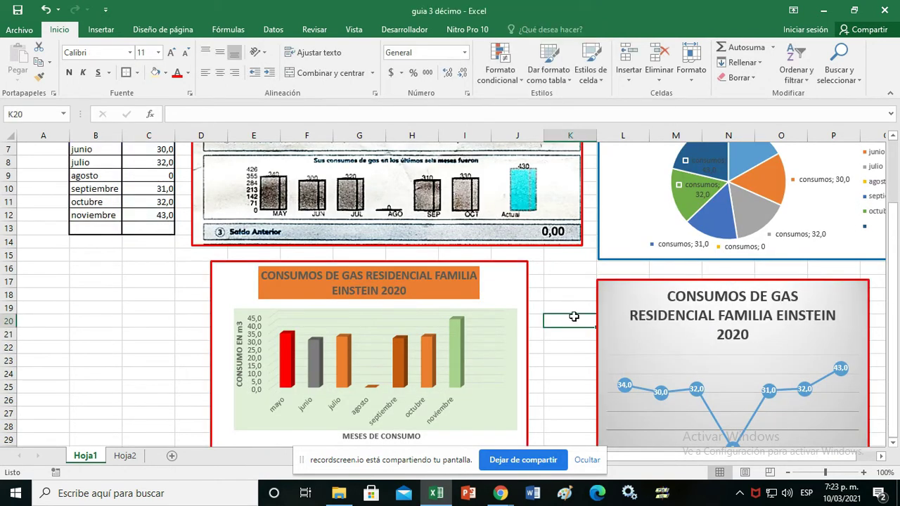
scroll(577, 312, up, 2)
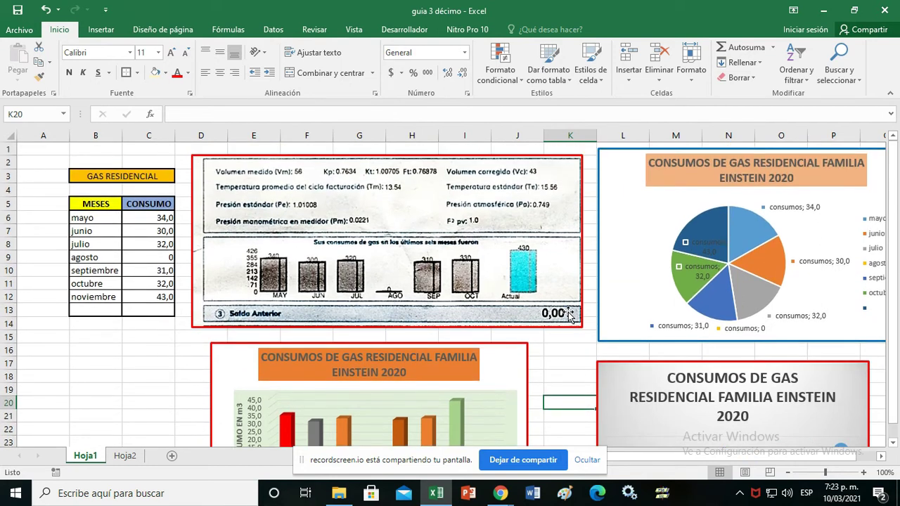
click(133, 457)
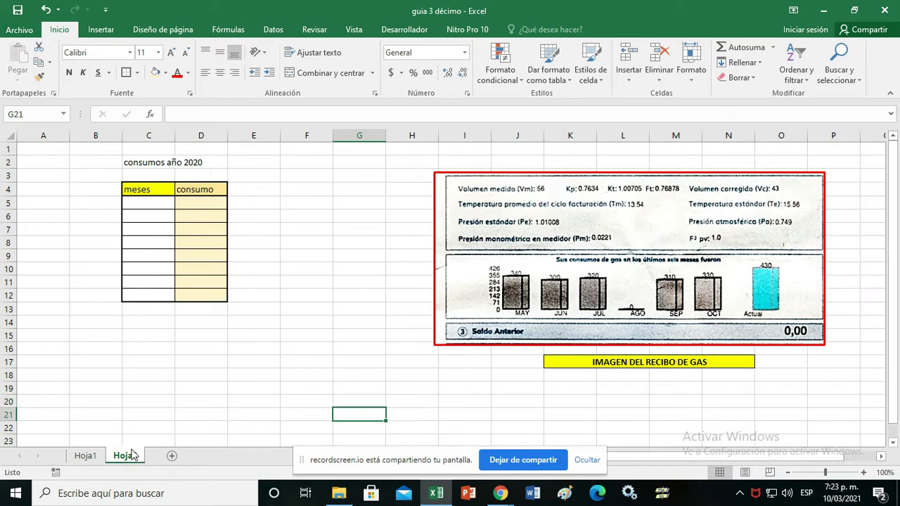
Step: Merge and centre the title 'consumos año 2020' across C2:D2
click(276, 319)
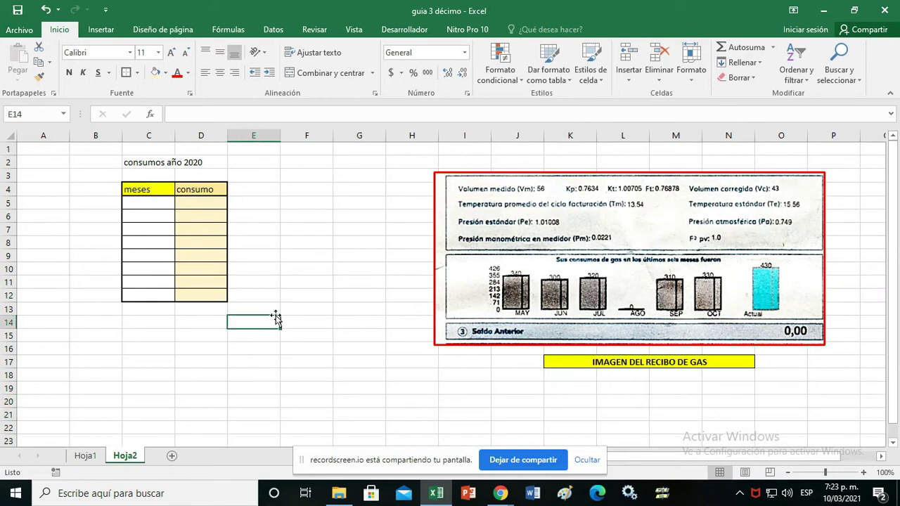
click(151, 163)
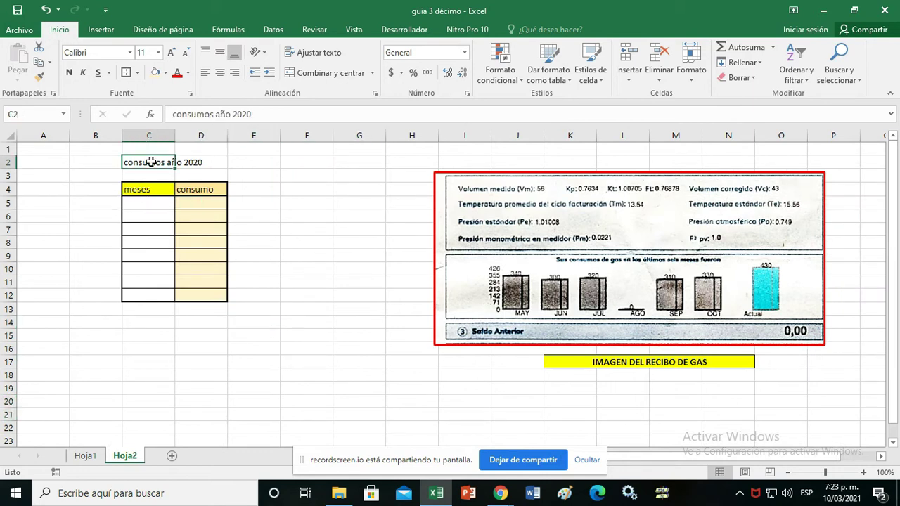
drag(151, 162, 200, 163)
click(265, 203)
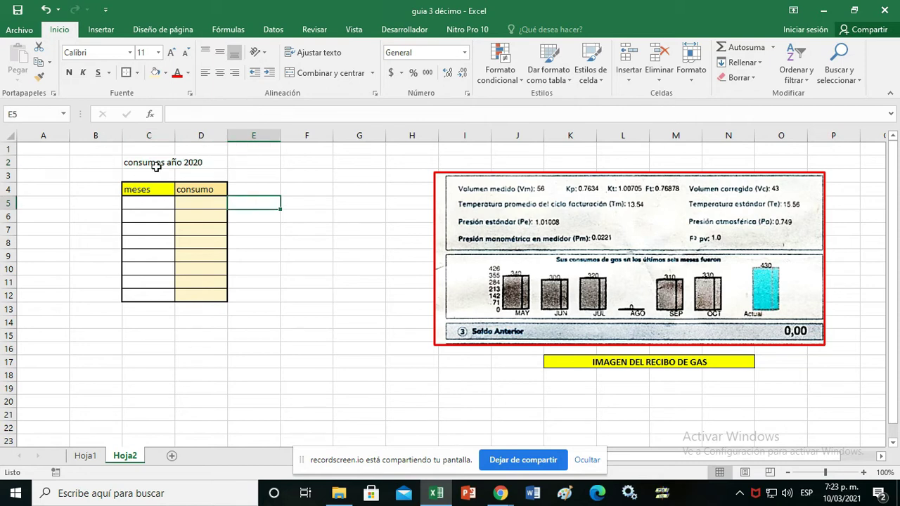
click(148, 162)
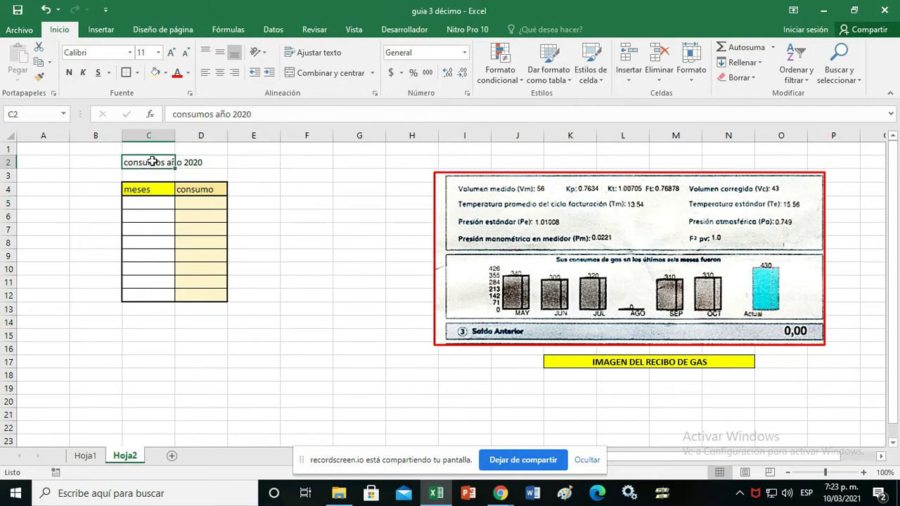
drag(159, 162, 197, 163)
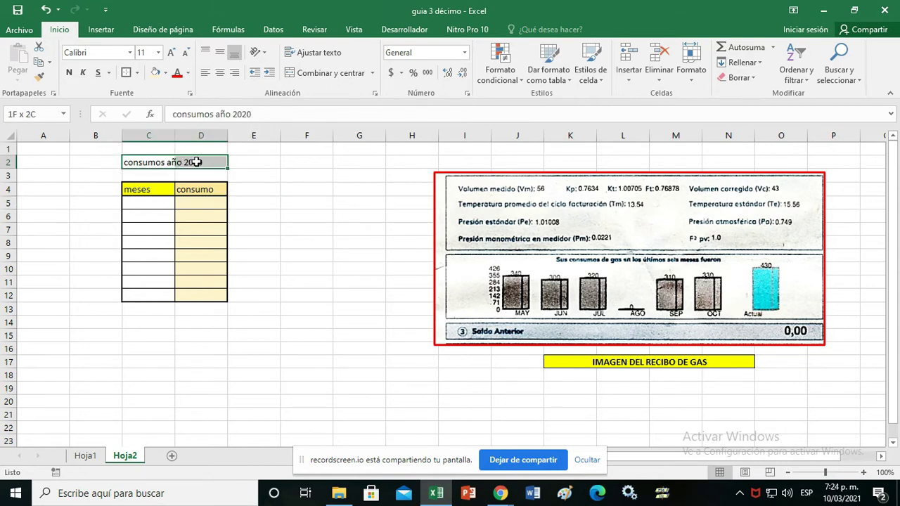
click(336, 74)
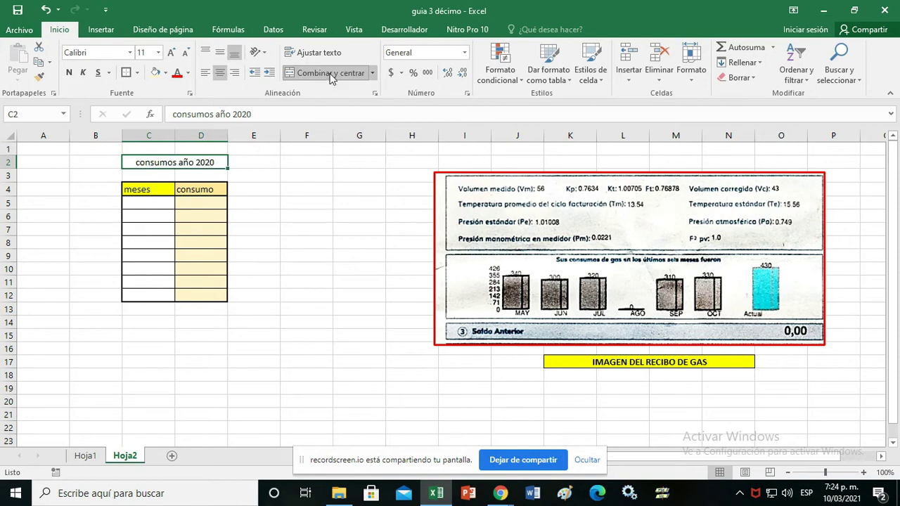
click(273, 204)
Step: Give the title cell a thick outside border, a light blue fill and red text
click(144, 164)
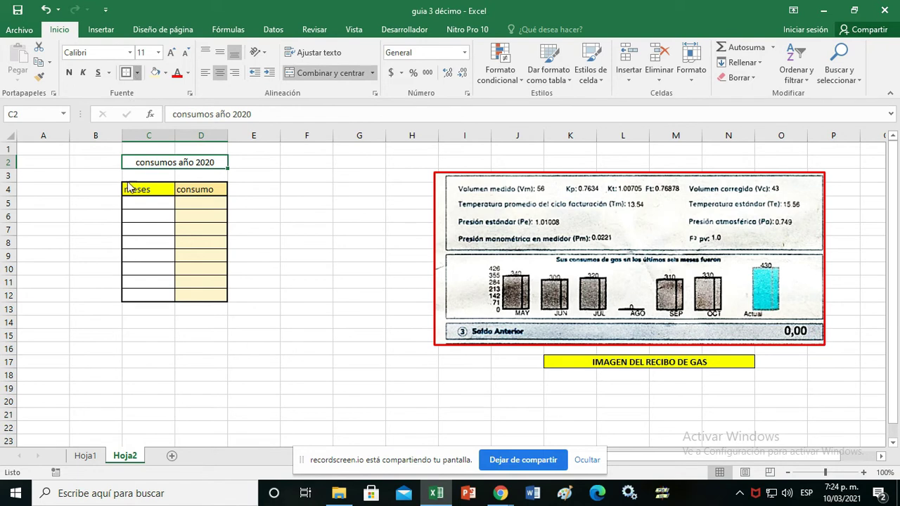
click(137, 73)
click(140, 218)
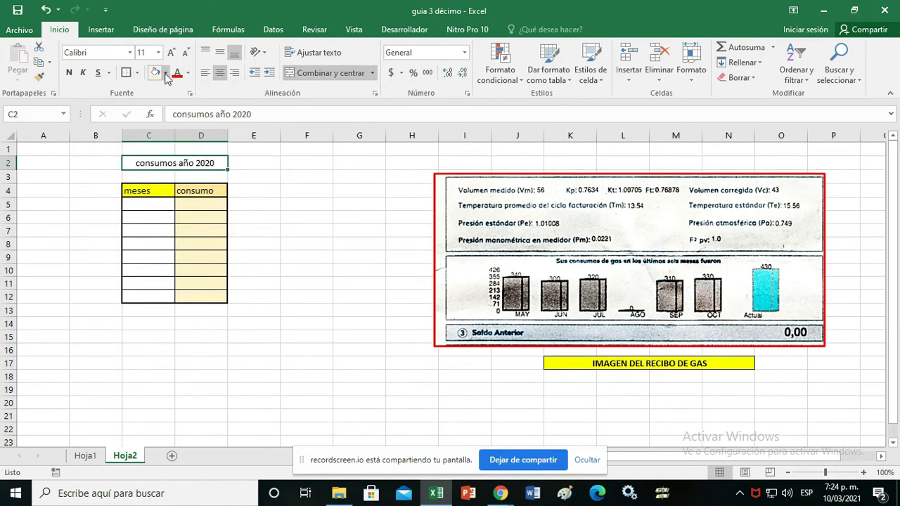
click(166, 73)
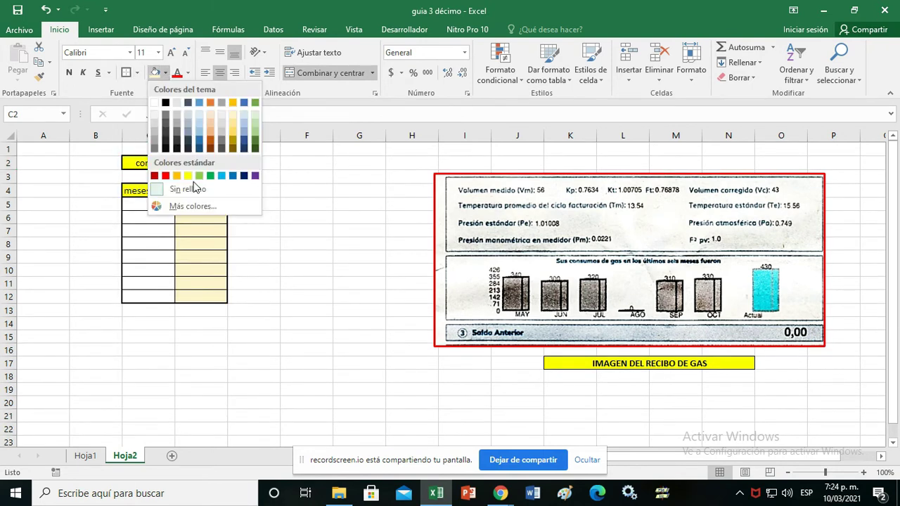
click(201, 116)
click(307, 231)
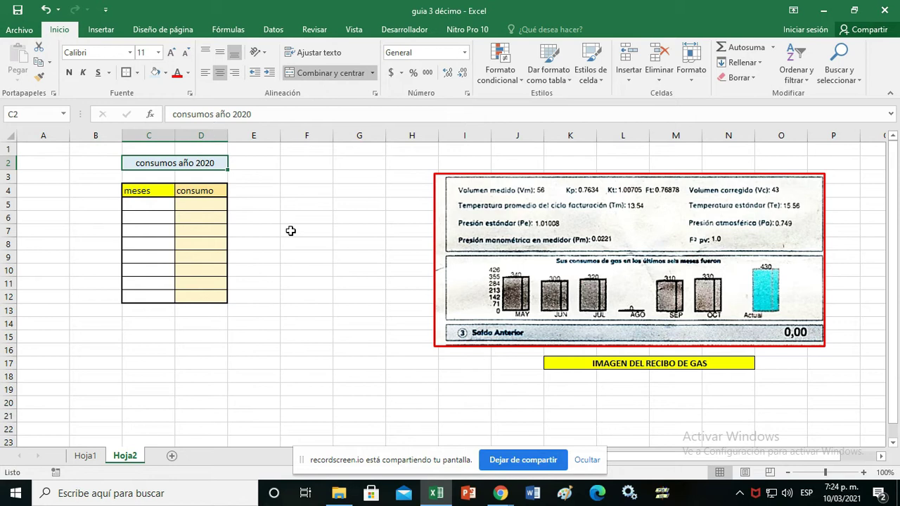
click(184, 166)
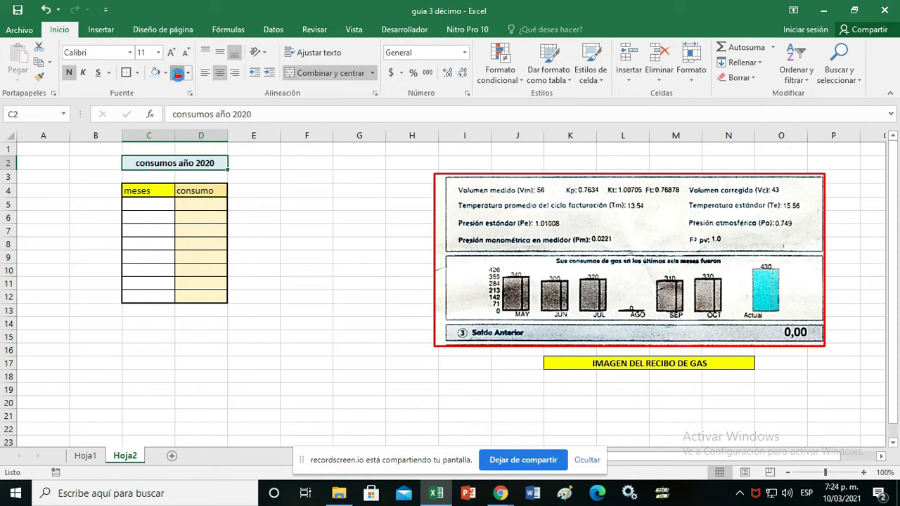
click(296, 237)
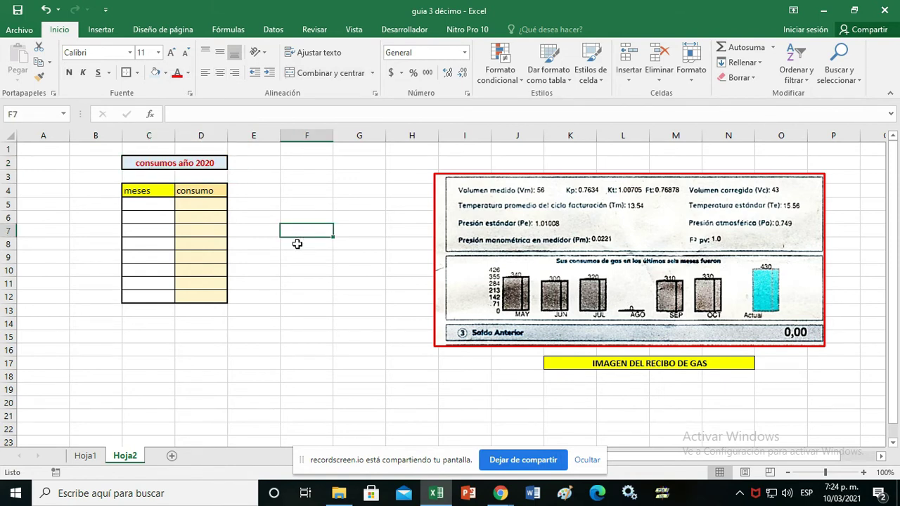
Step: Enter MAYO in C5 as the first month, undoing an accidental move of the cell
click(145, 191)
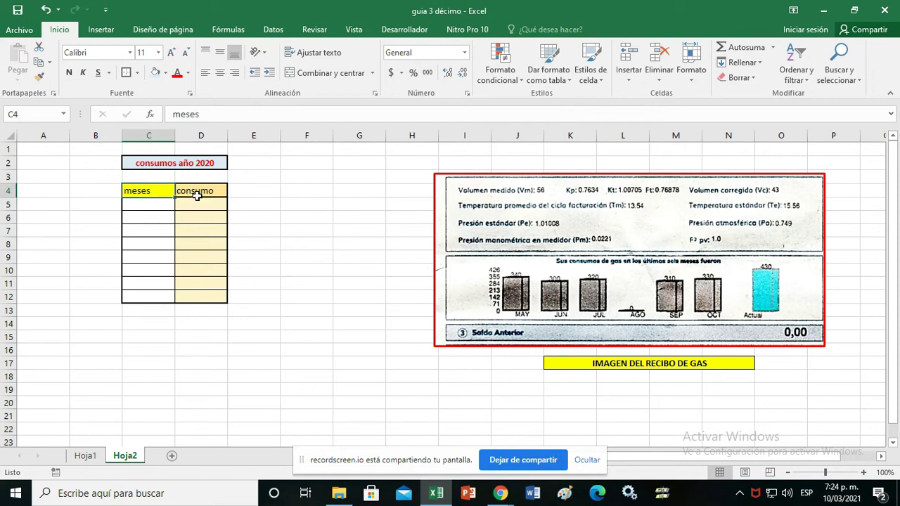
drag(198, 197, 199, 217)
click(203, 283)
click(150, 202)
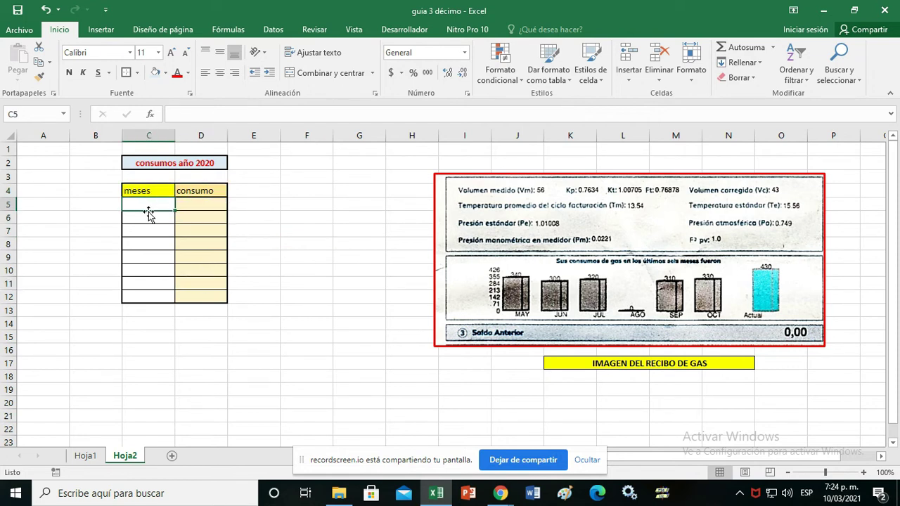
text(MAYO)
key(Return)
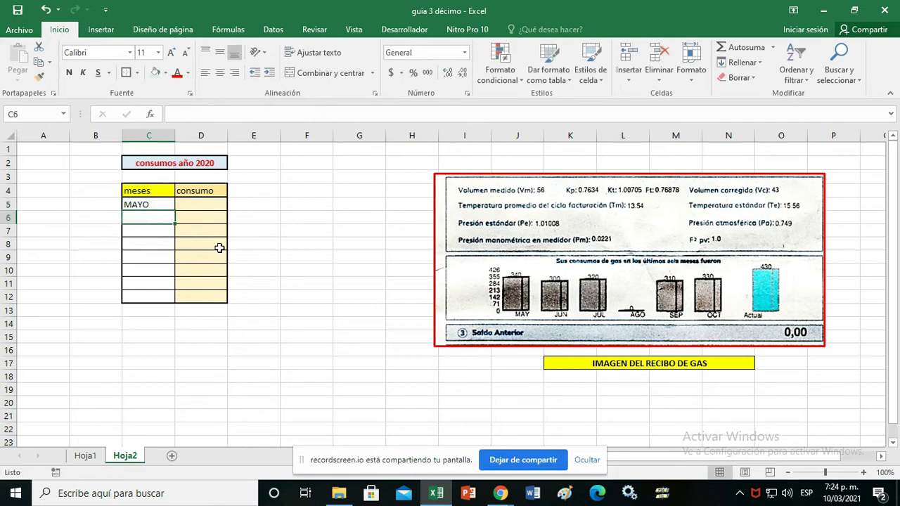
click(160, 204)
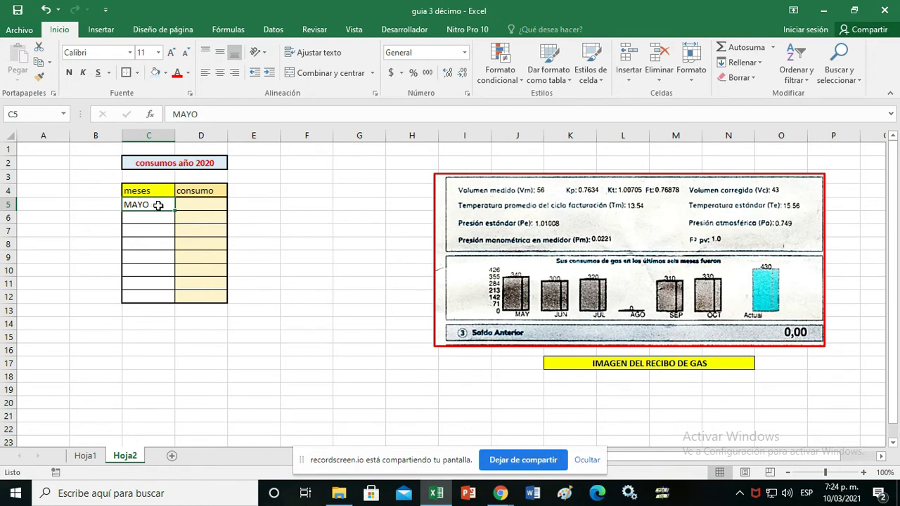
drag(165, 204, 352, 313)
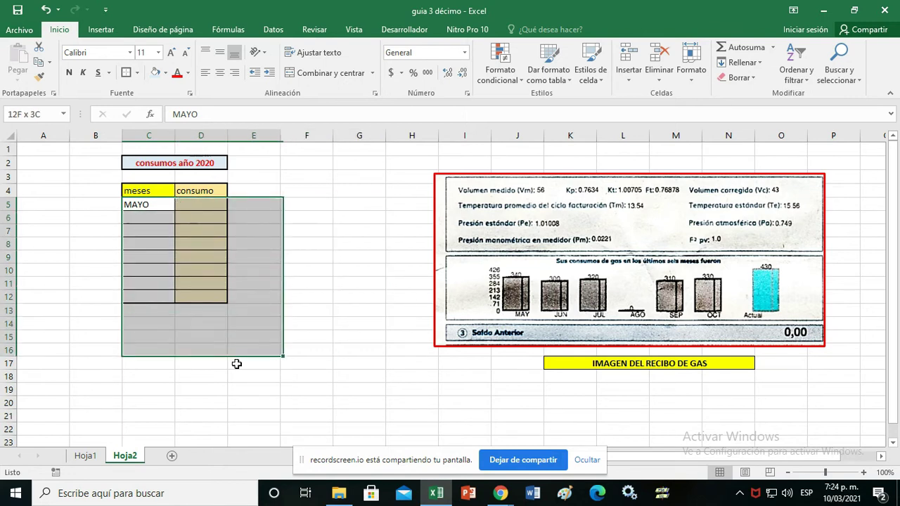
mouse_move(352, 313)
mouse_down()
mouse_move(169, 309)
mouse_move(317, 276)
mouse_move(154, 206)
mouse_up()
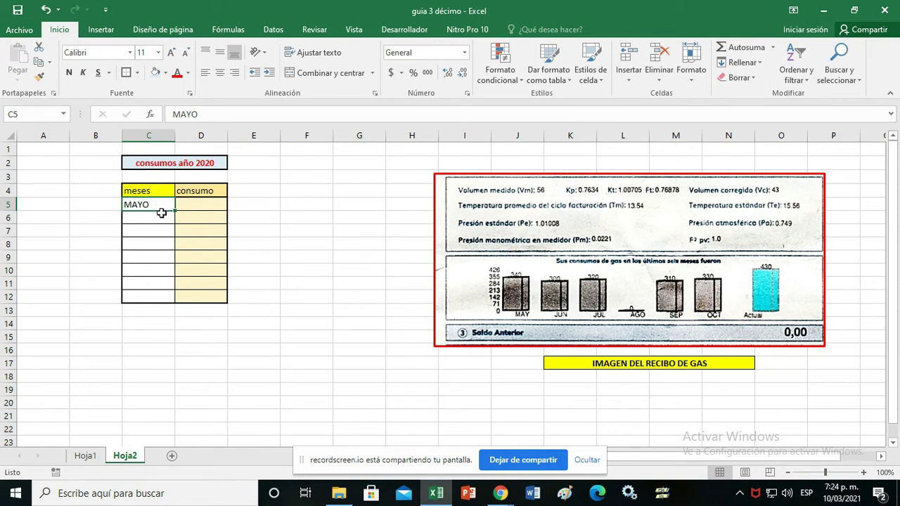
drag(161, 215, 324, 265)
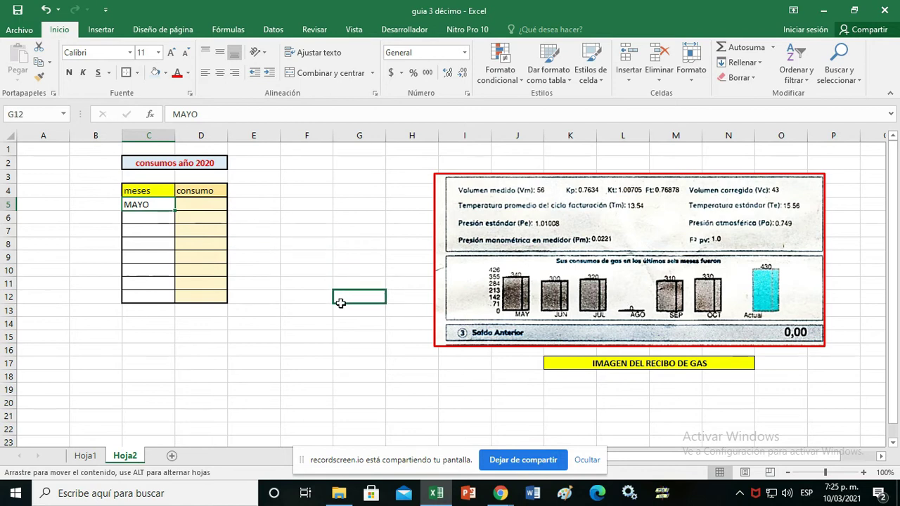
drag(324, 265, 378, 307)
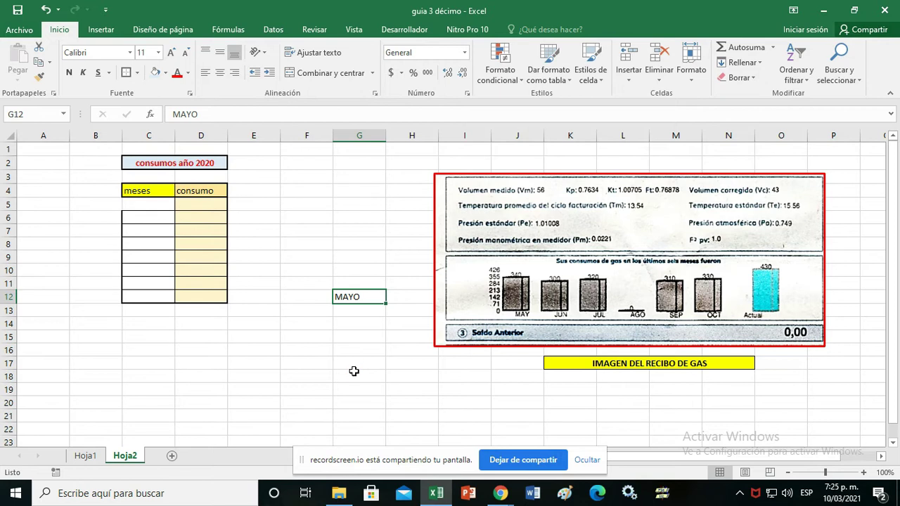
key(ctrl+z)
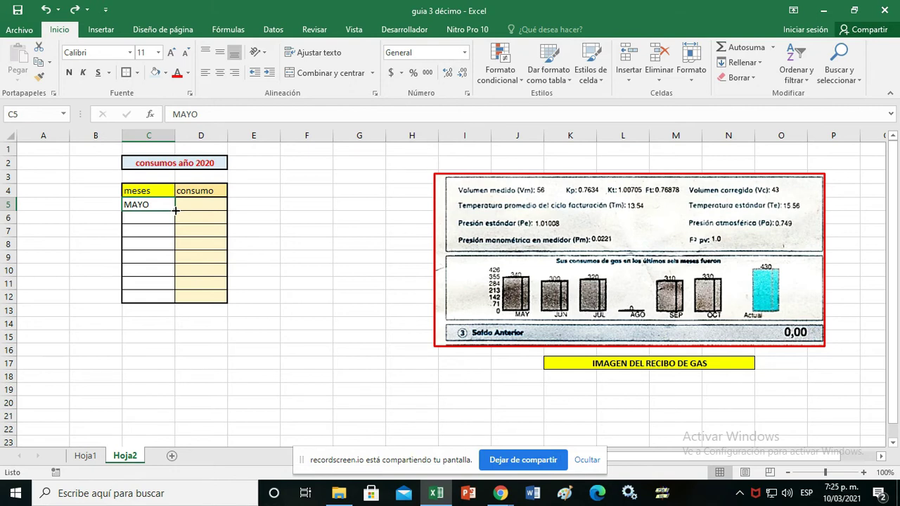
Step: Auto-fill the month series from MAYO down to DICIEMBRE in C5:C12
drag(175, 210, 176, 251)
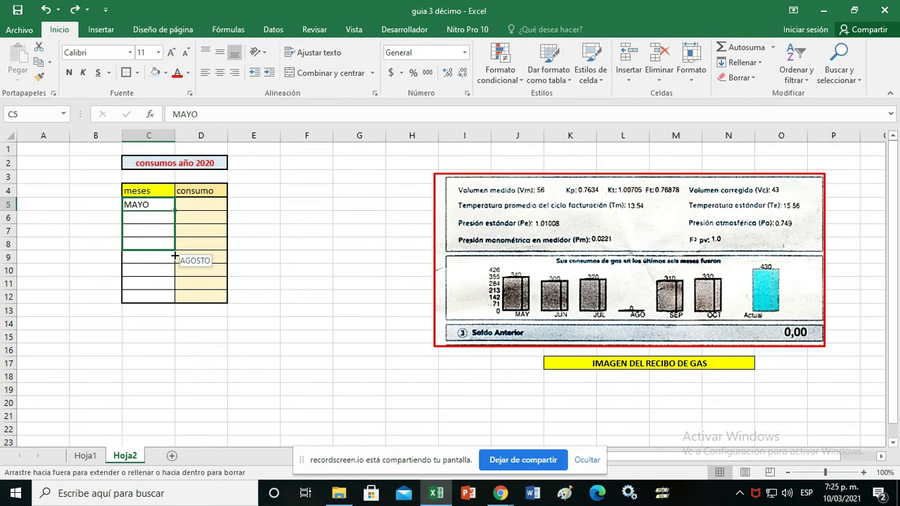
drag(174, 260, 167, 301)
click(148, 344)
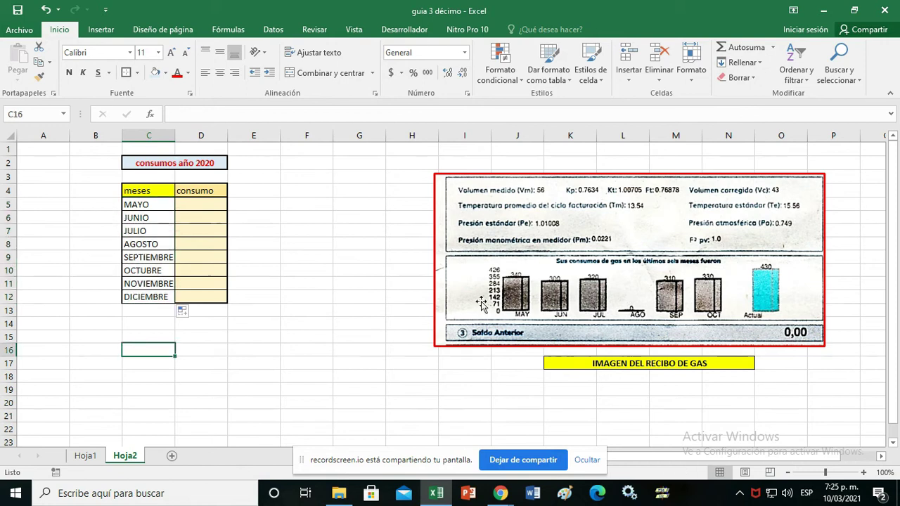
click(250, 353)
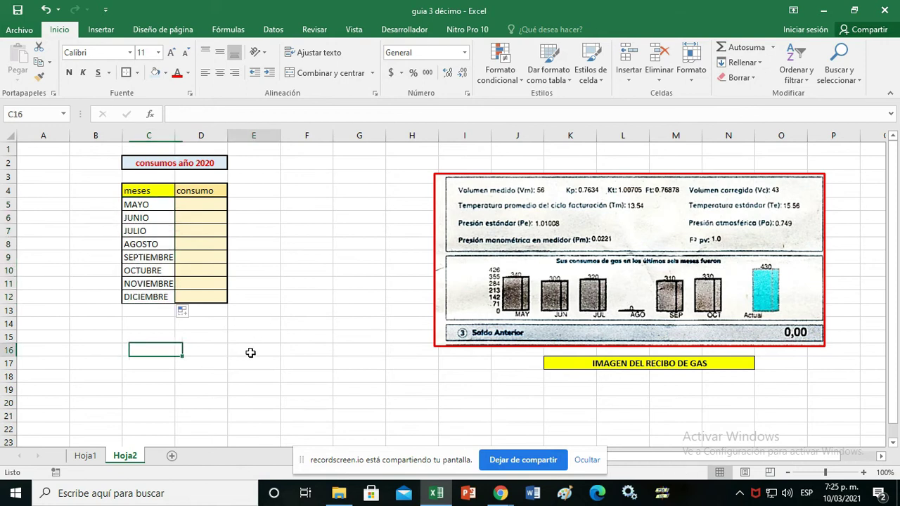
Step: Apply a thick outside border around C4:D12, the whole meses/consumo table
drag(140, 189, 210, 295)
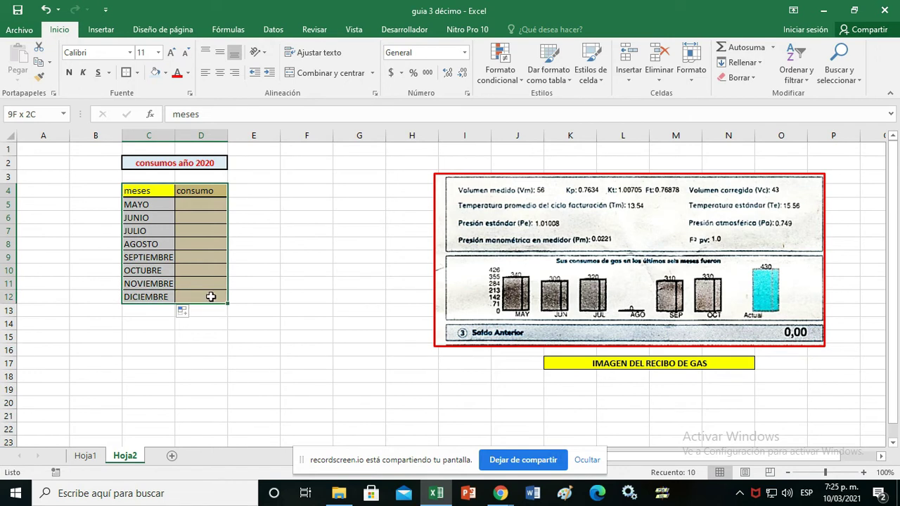
click(137, 73)
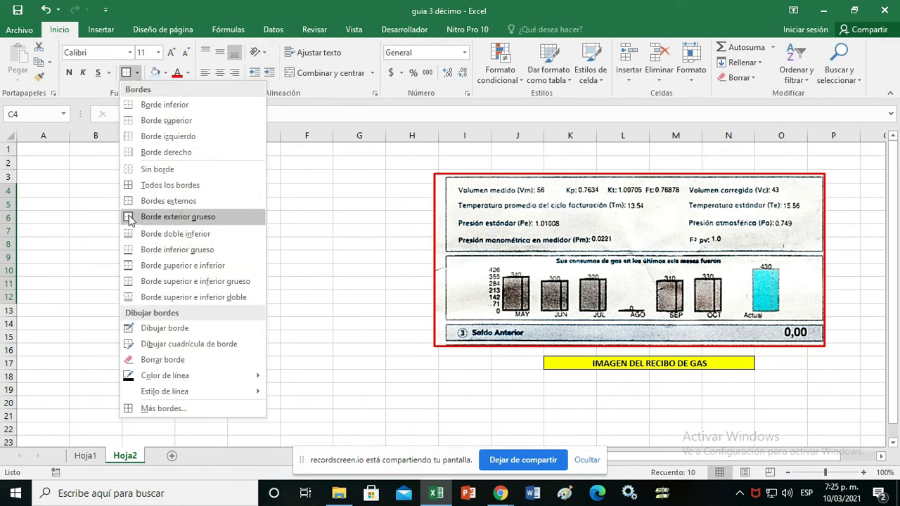
click(130, 218)
click(338, 322)
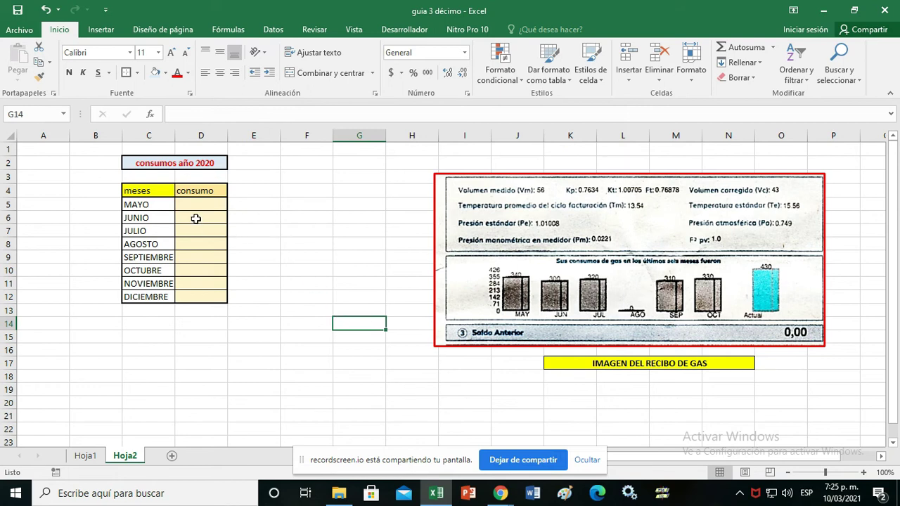
click(203, 205)
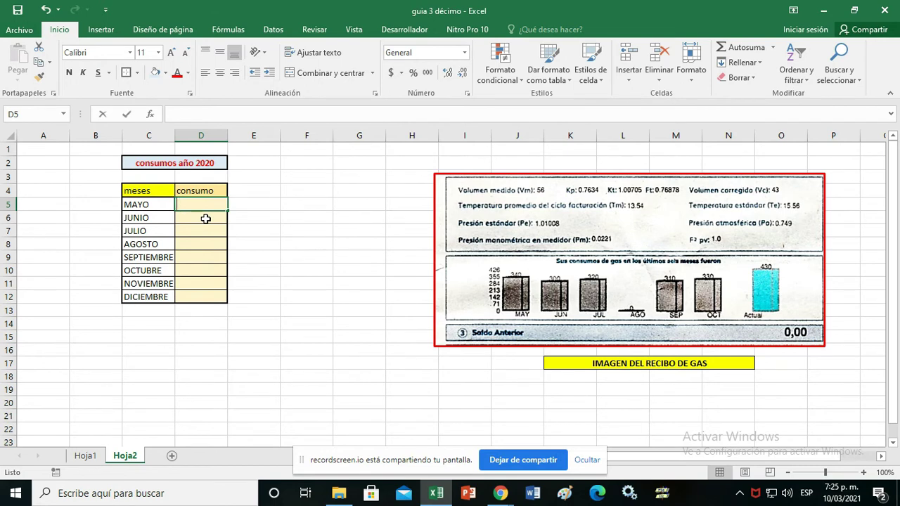
Step: Enter consumo values 34, 30, 32, 0, 31, 33 and 43 into D5:D11
text(34)
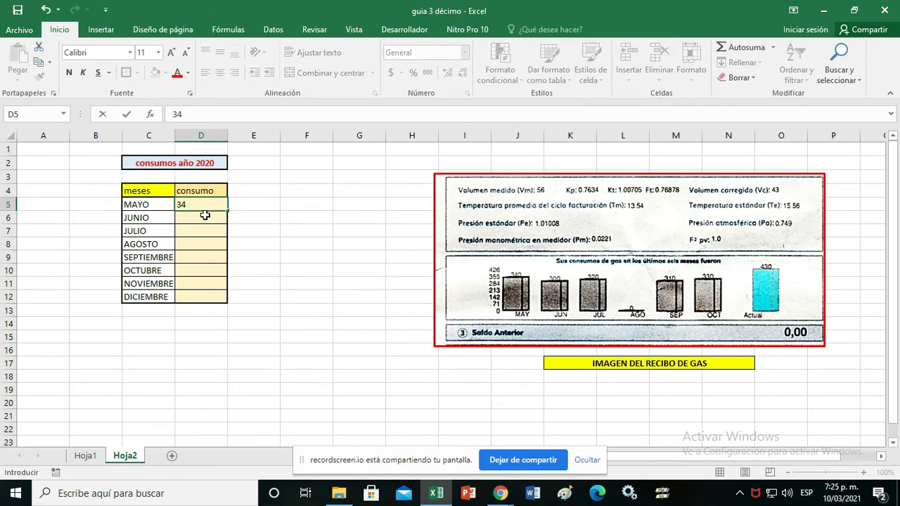
click(200, 219)
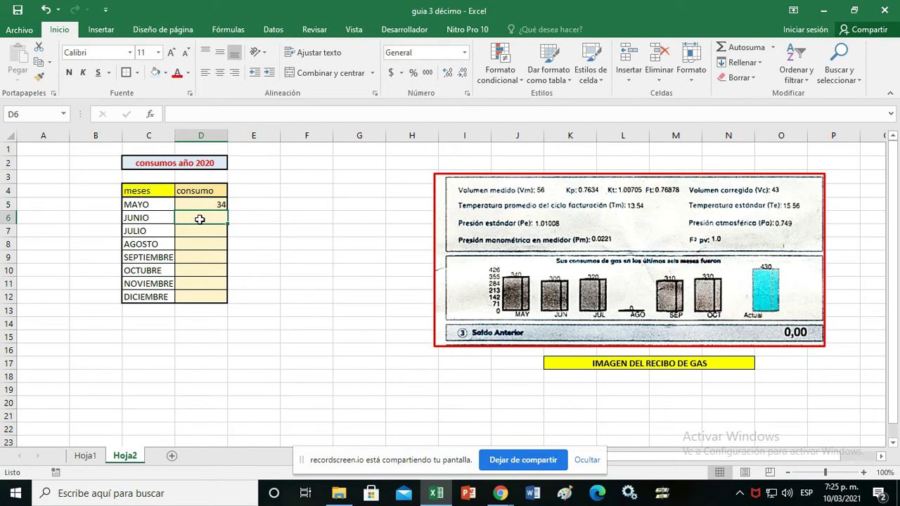
text(30)
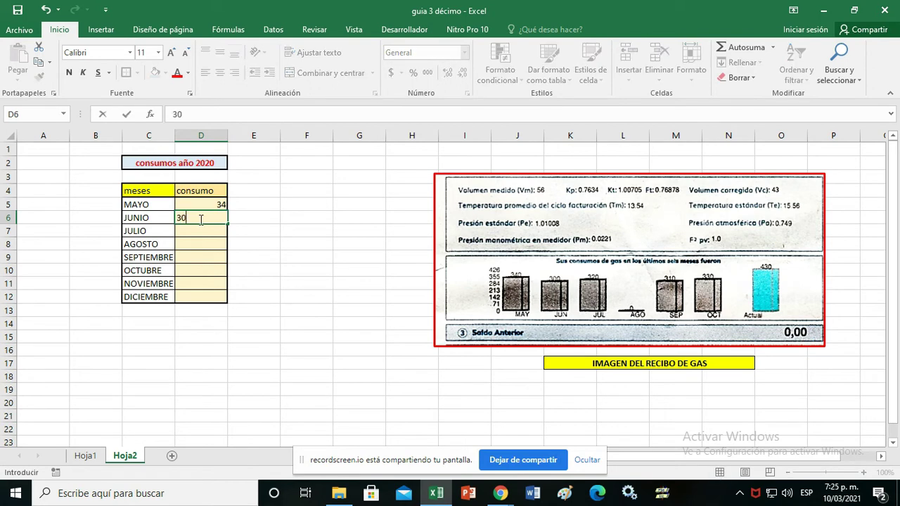
click(200, 232)
text(32)
click(215, 246)
text(0)
click(214, 256)
text(31)
key(Return)
text(33)
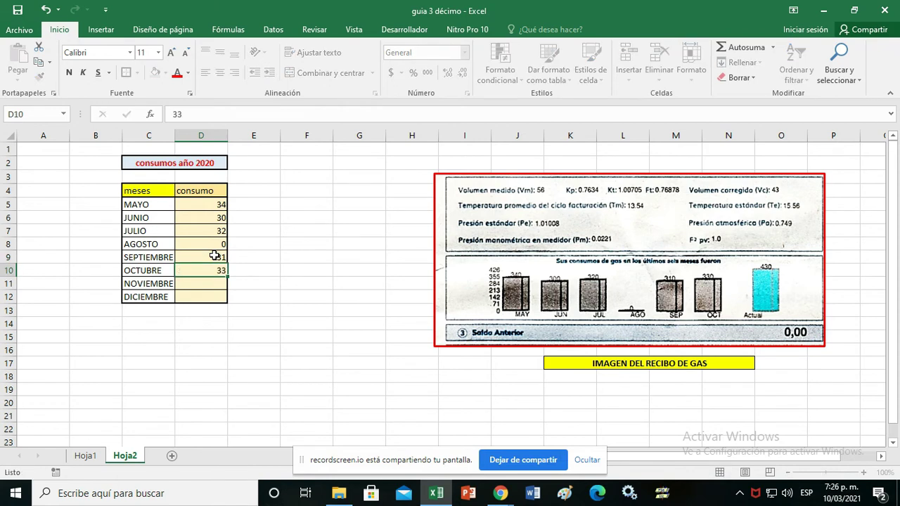
key(Return)
text(43)
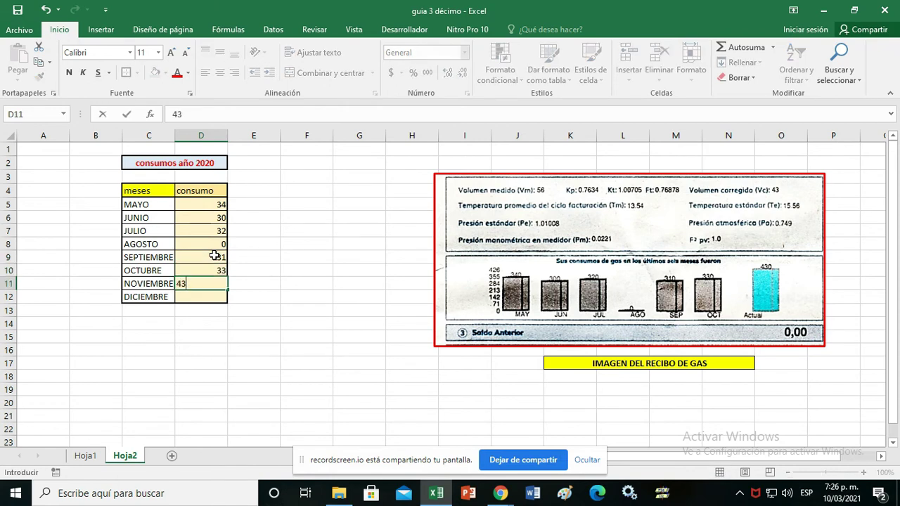
key(Return)
click(353, 346)
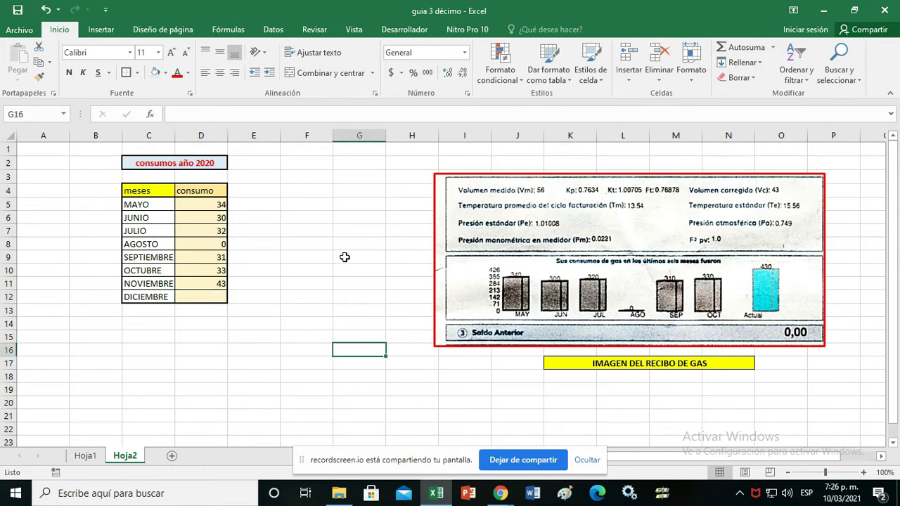
click(100, 32)
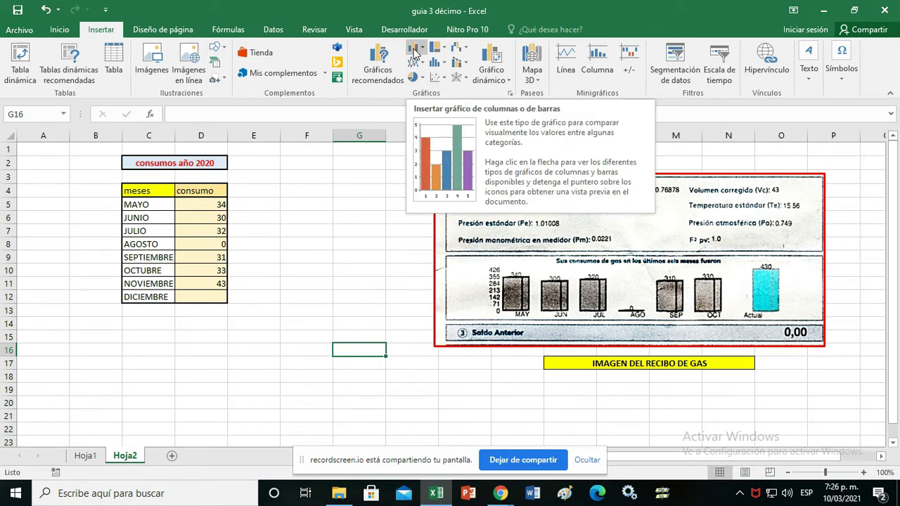
Step: Insert an empty clustered 2-D column chart and place it between the table and the receipt image
click(423, 50)
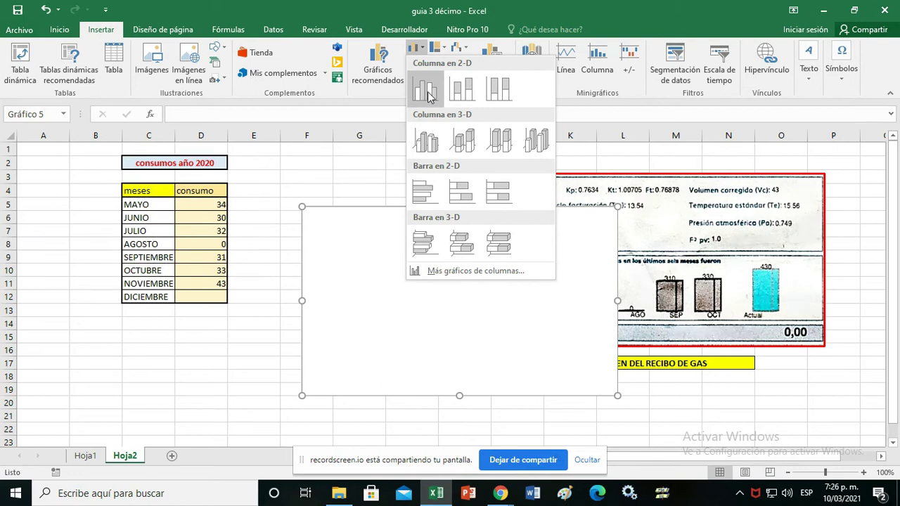
click(426, 90)
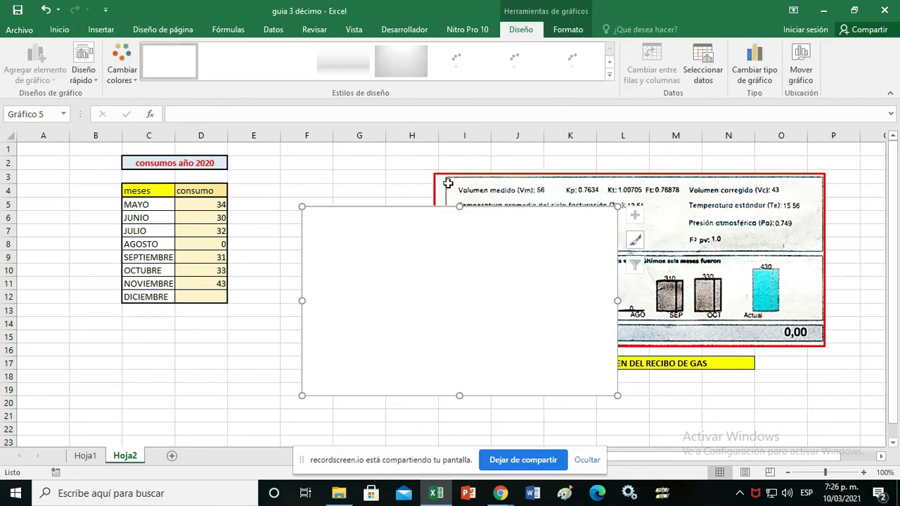
mouse_move(410, 200)
mouse_down()
mouse_move(389, 179)
mouse_move(272, 301)
mouse_up()
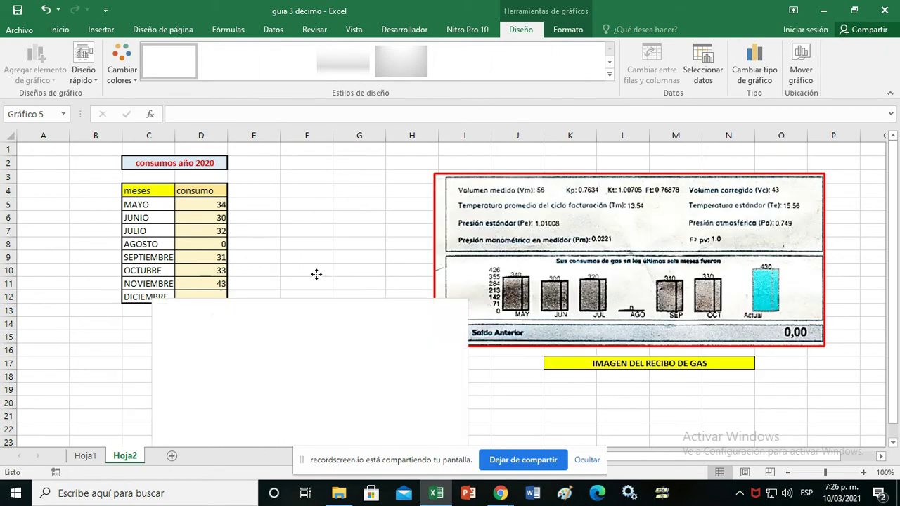
drag(272, 301, 386, 163)
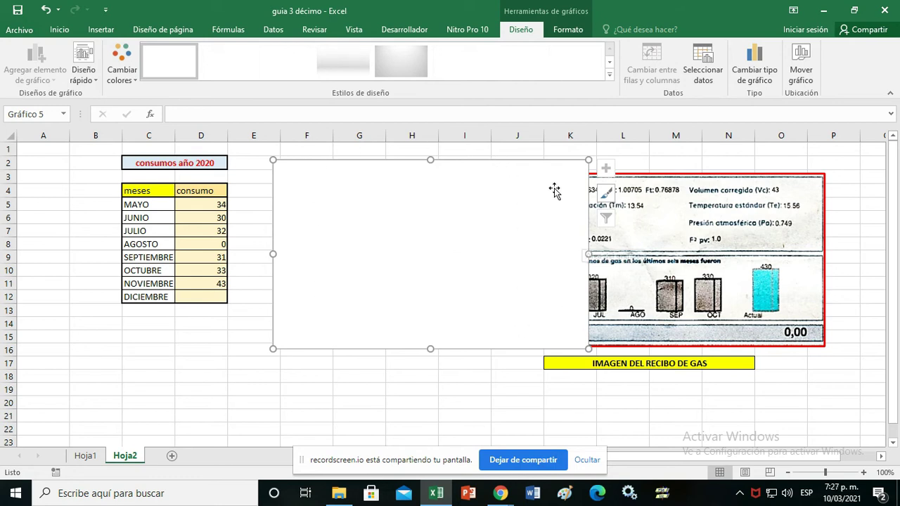
Step: Add a chart series with the family gas-consumption title, plotting consumo values D5:D12
click(706, 77)
mouse_move(642, 64)
mouse_down()
mouse_move(686, 180)
mouse_move(683, 203)
mouse_up()
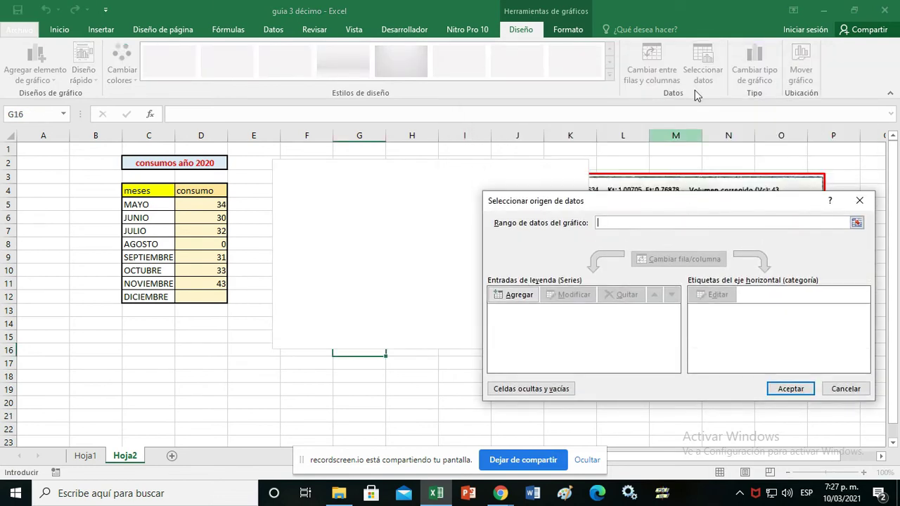
click(858, 201)
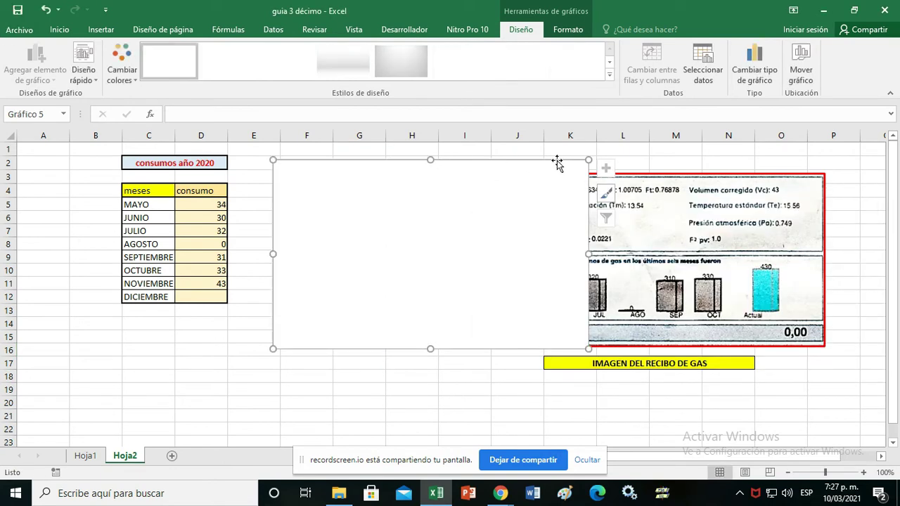
click(703, 75)
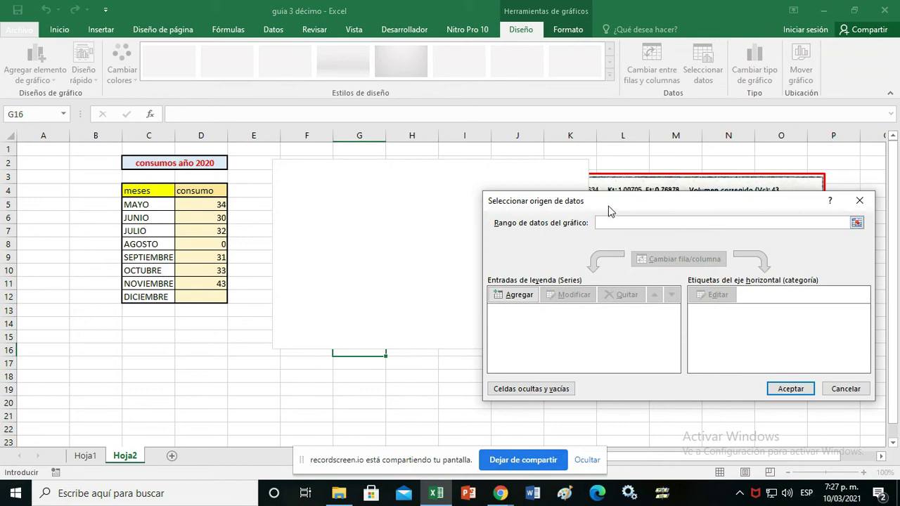
click(525, 295)
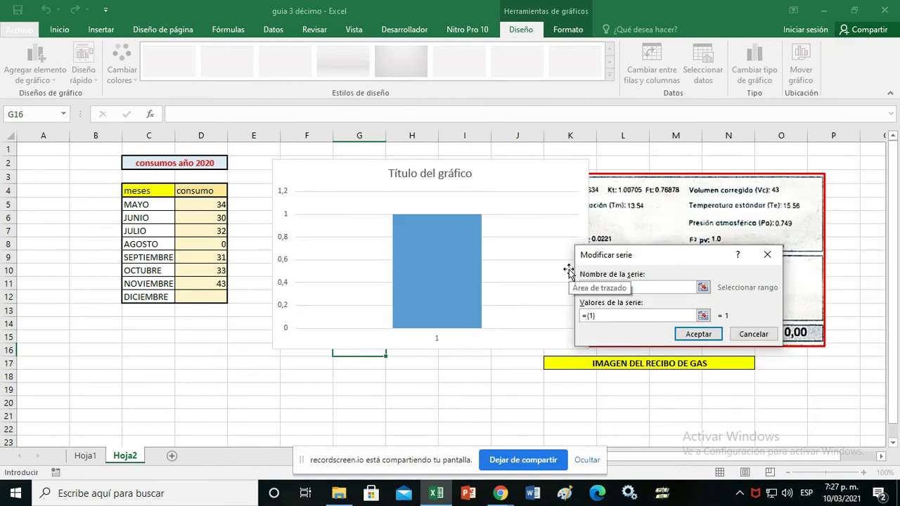
text(CONSUMOS DE GAS FAMILIA)
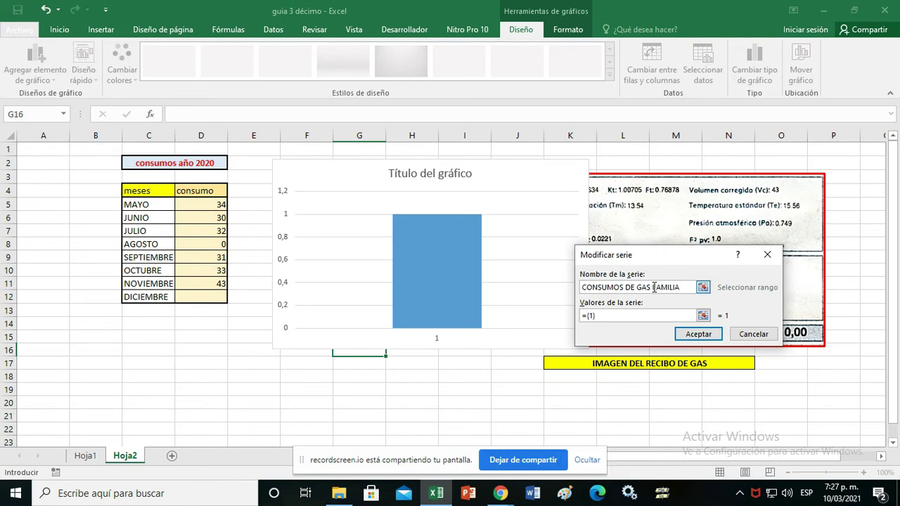
text(STEIN)
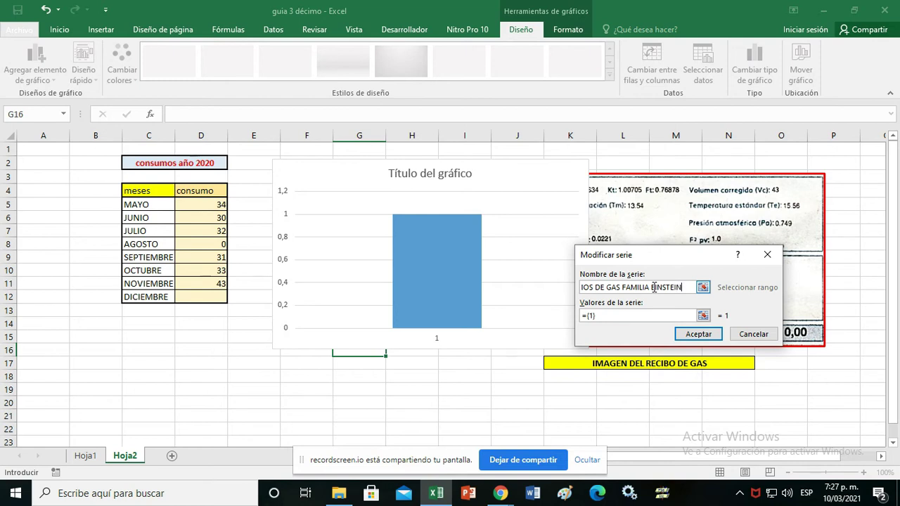
click(621, 316)
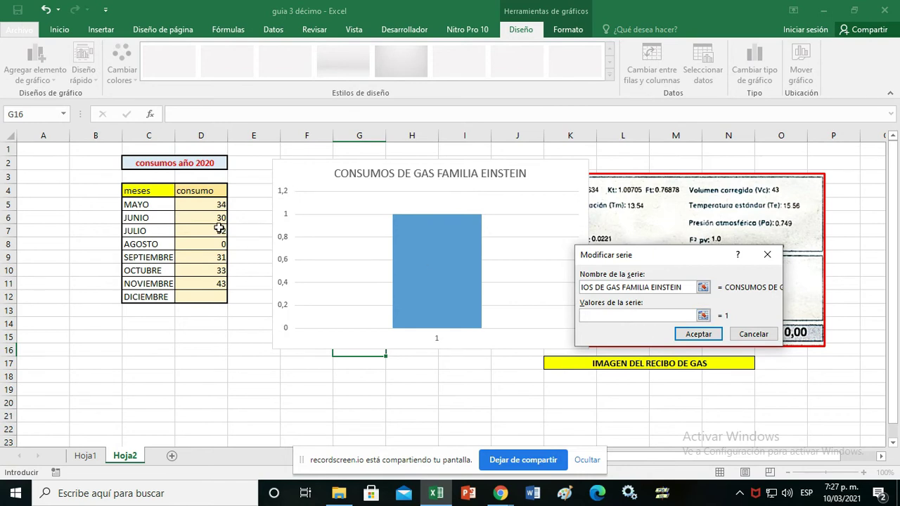
drag(202, 204, 206, 296)
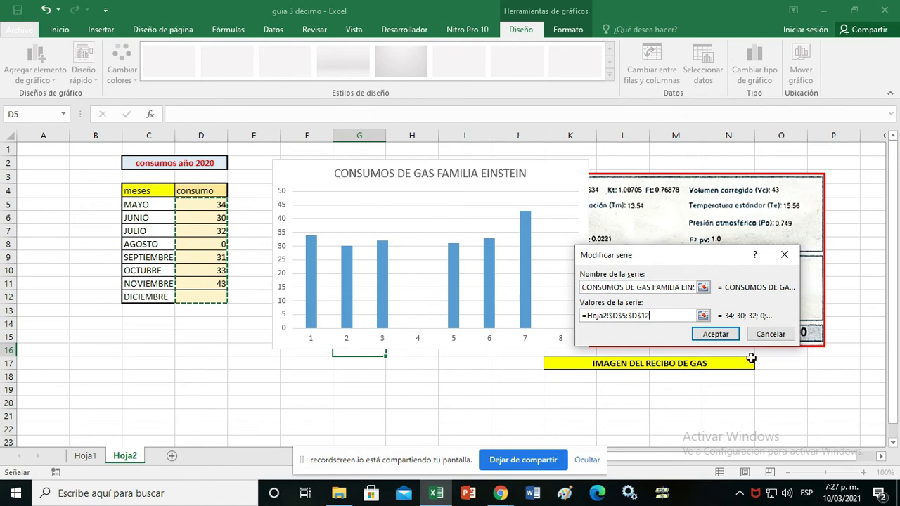
click(722, 338)
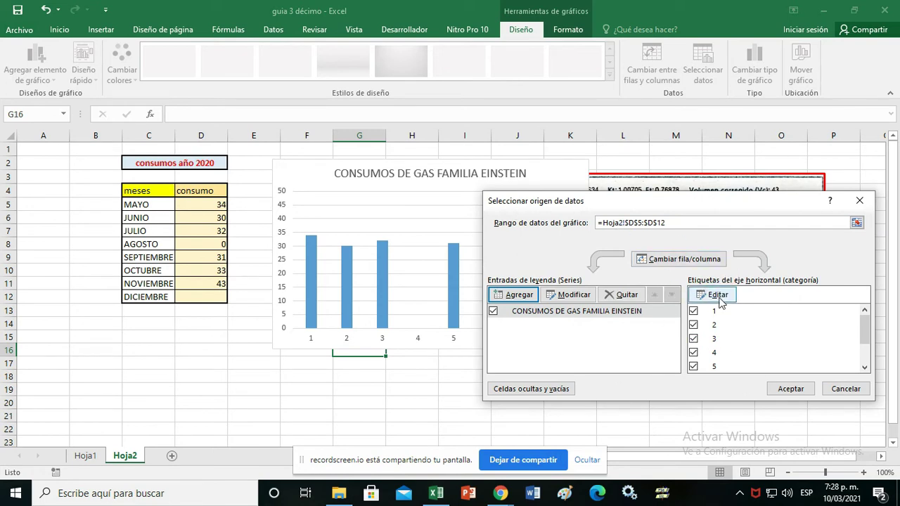
Step: Use the month names in C5:C12, MAYO through DICIEMBRE, as the horizontal axis labels
click(724, 301)
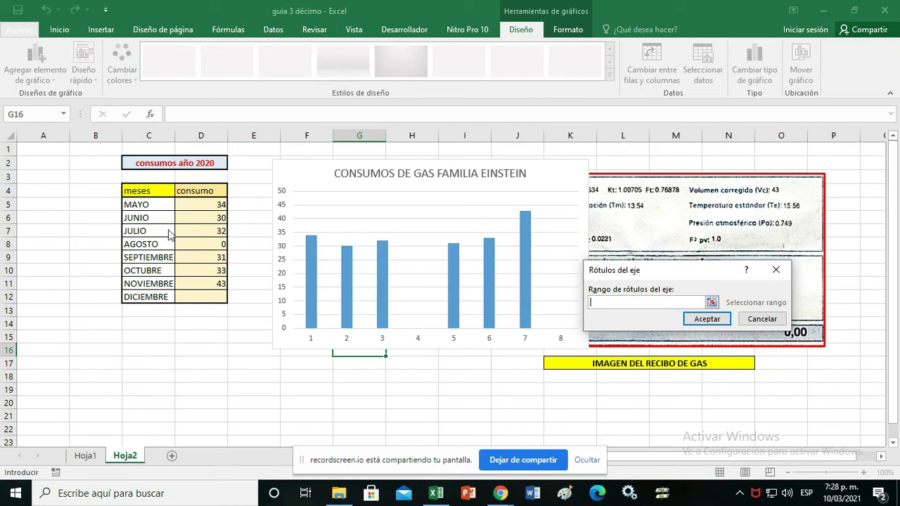
drag(147, 202, 157, 298)
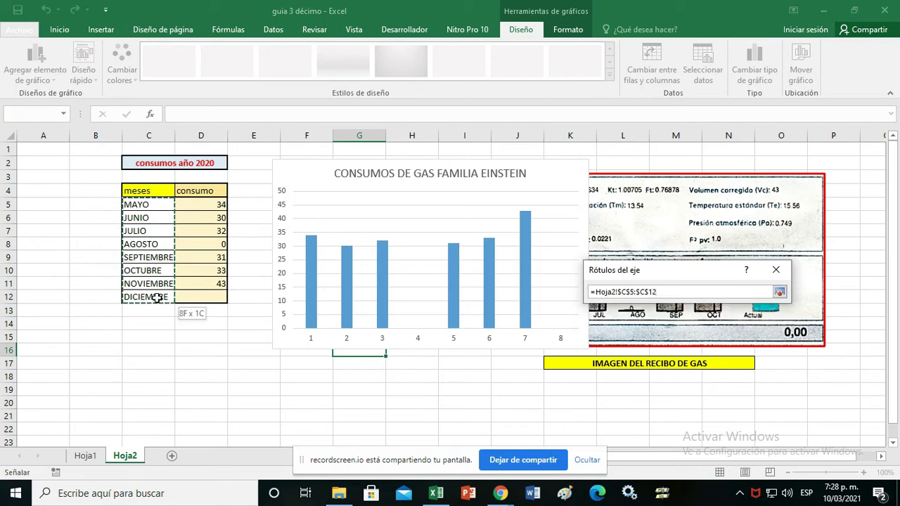
drag(157, 298, 157, 297)
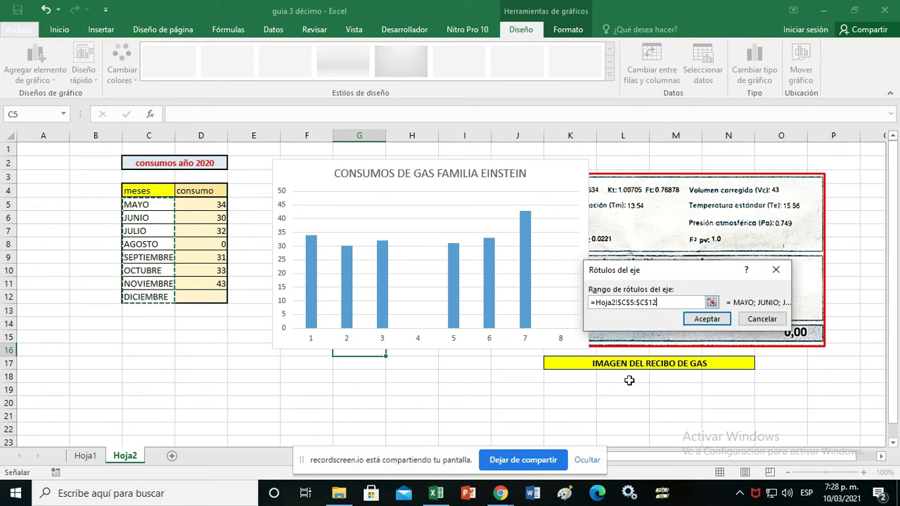
click(707, 319)
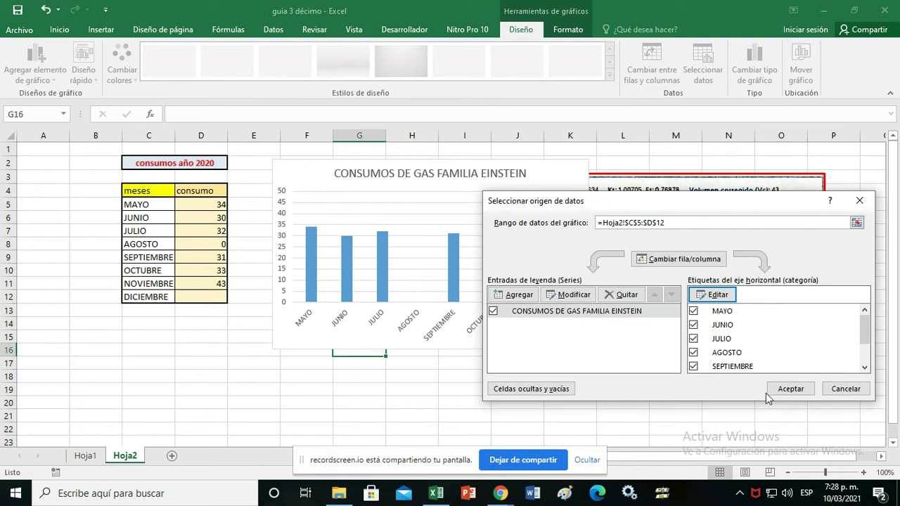
click(788, 390)
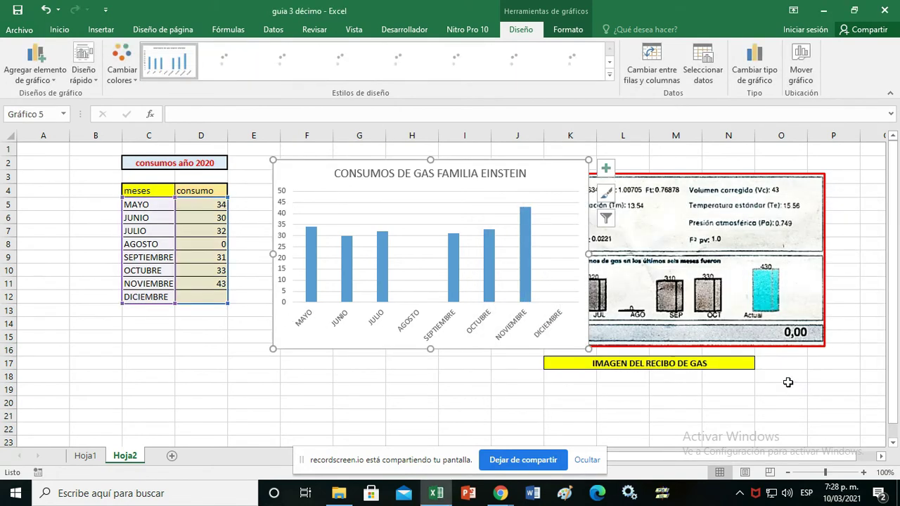
Step: Position the column chart just right of the consumo table and push the receipt image to the right edge
drag(476, 165, 470, 208)
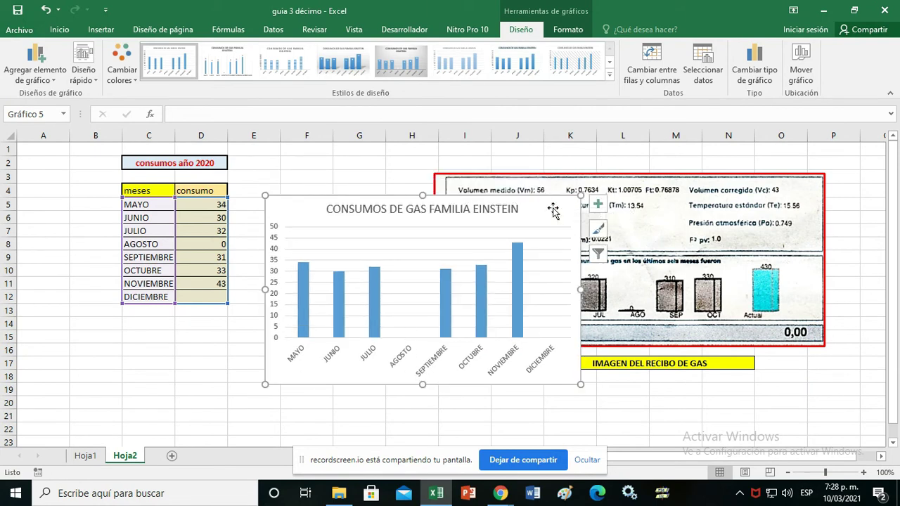
drag(446, 197, 225, 184)
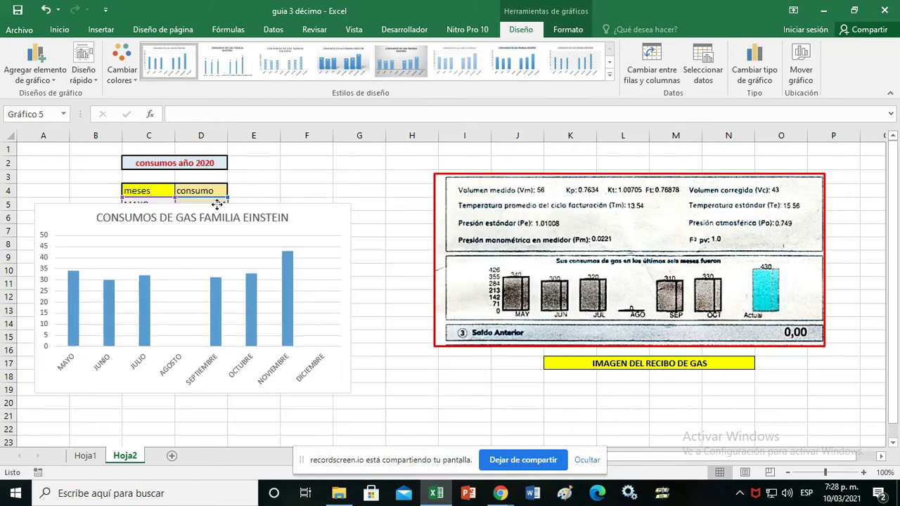
drag(536, 177, 859, 179)
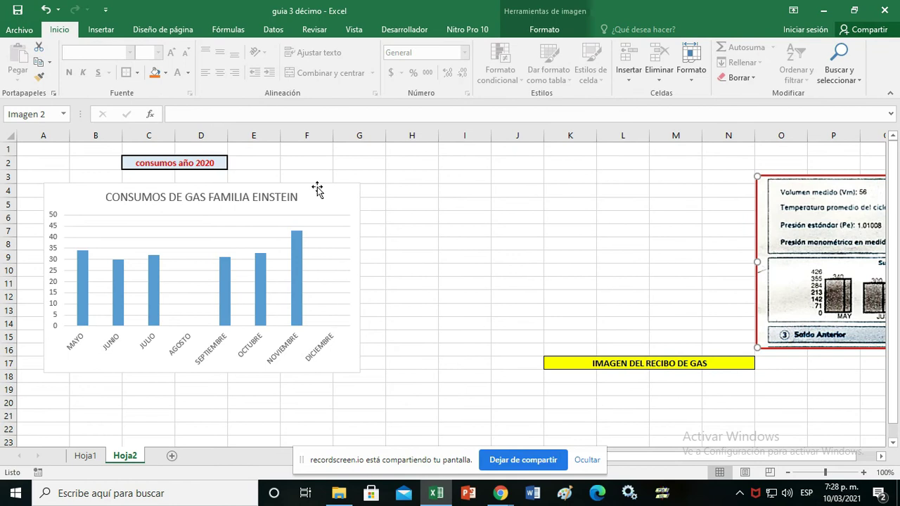
drag(318, 189, 569, 174)
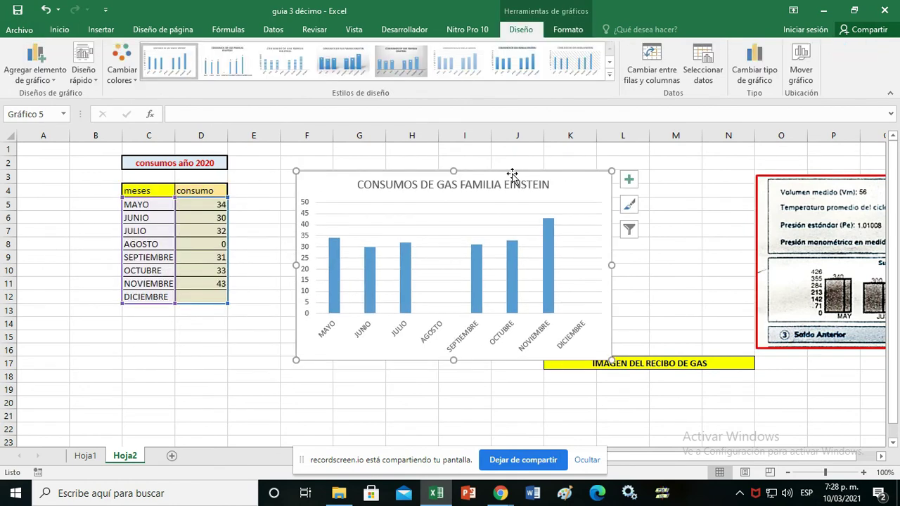
drag(514, 176, 505, 158)
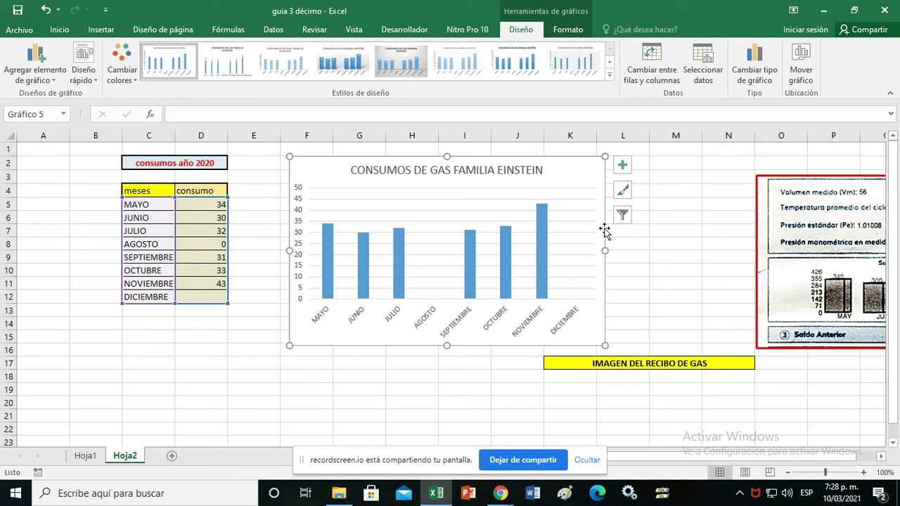
right_click(604, 229)
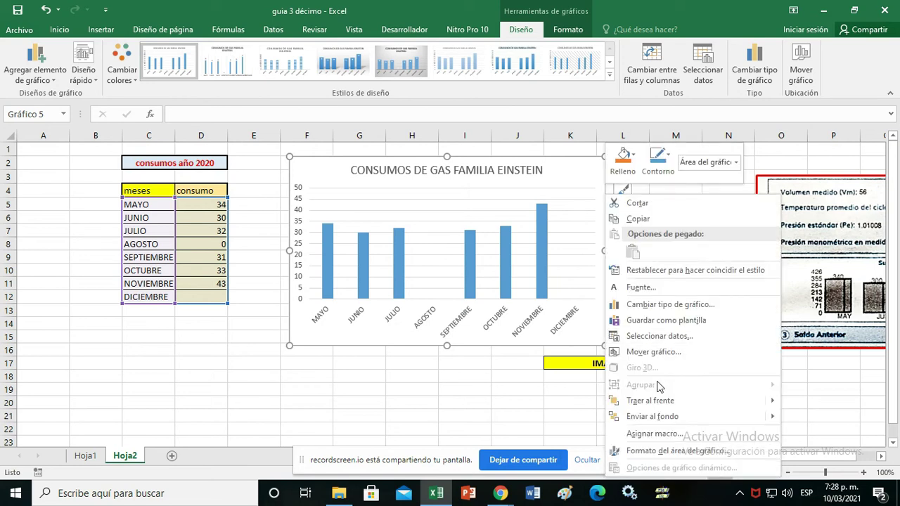
Step: Give the chart area a solid light yellow fill via Formato del área del gráfico
click(679, 451)
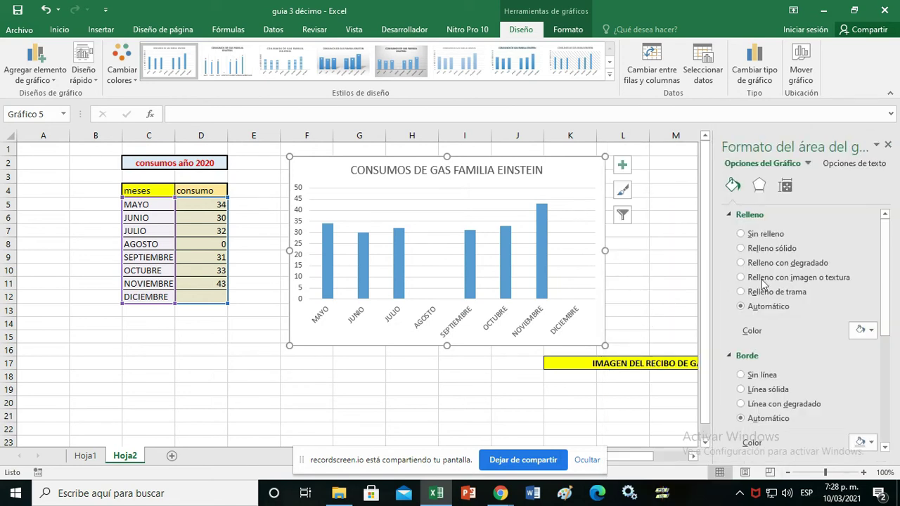
click(773, 248)
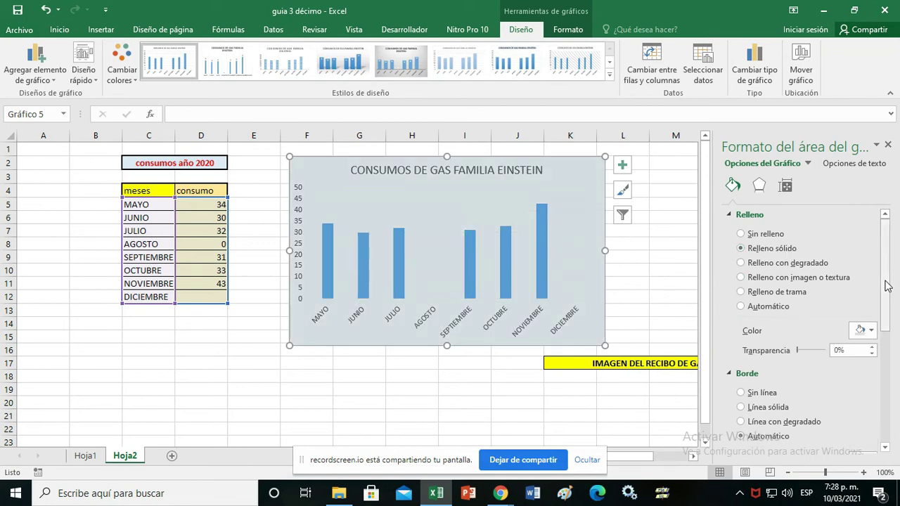
scroll(882, 281, down, 2)
click(870, 276)
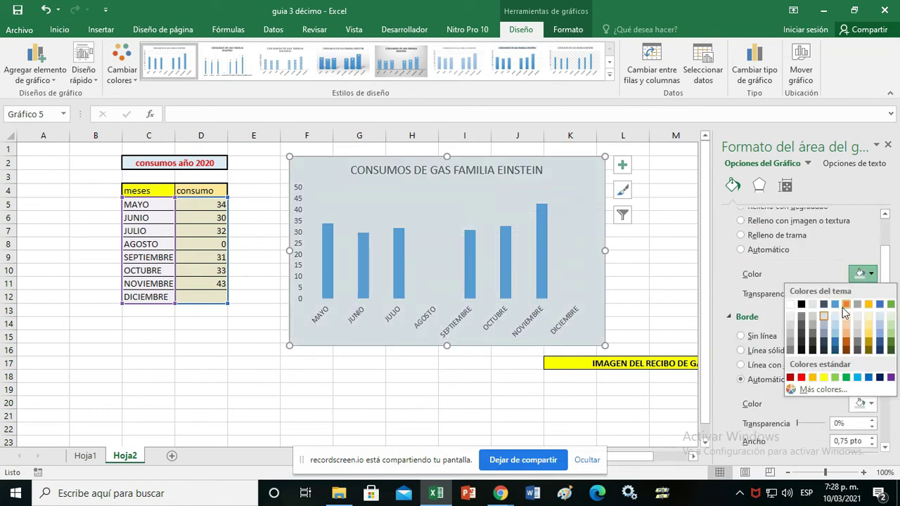
click(868, 315)
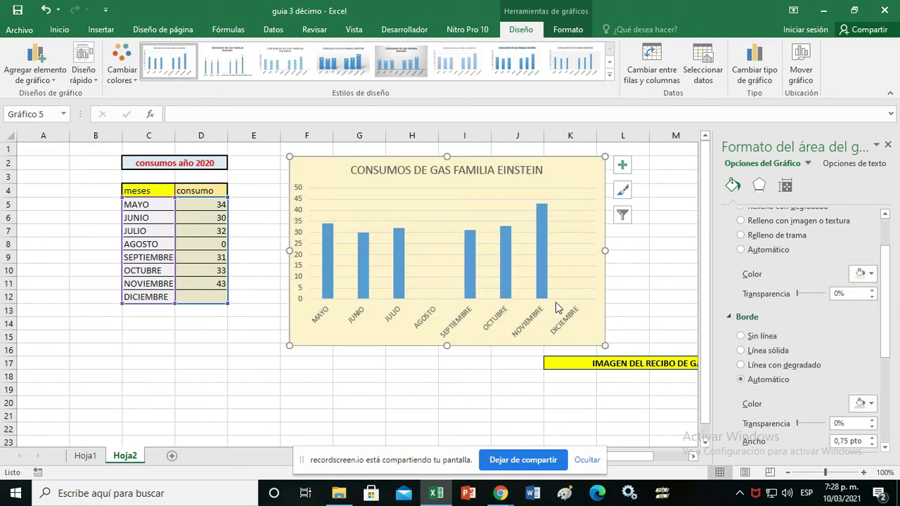
Step: Select the OCTUBRE bar on its own in the column chart
click(538, 230)
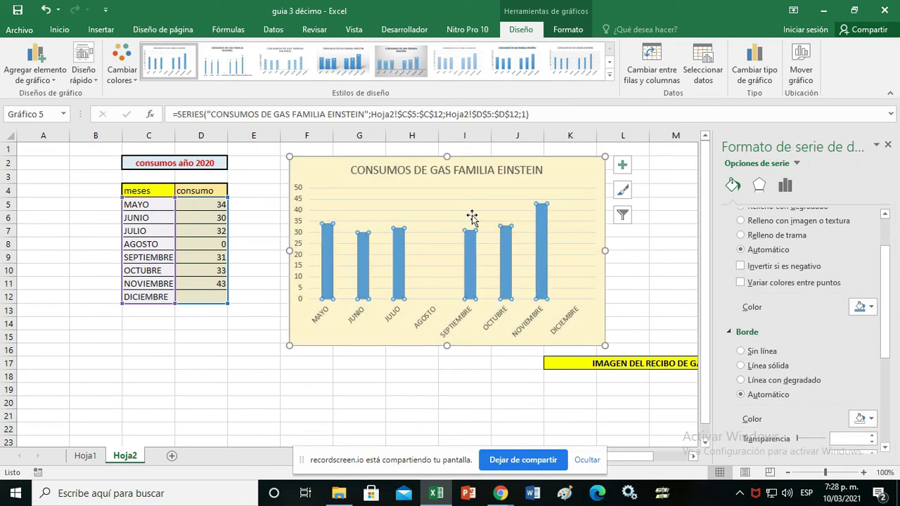
click(541, 253)
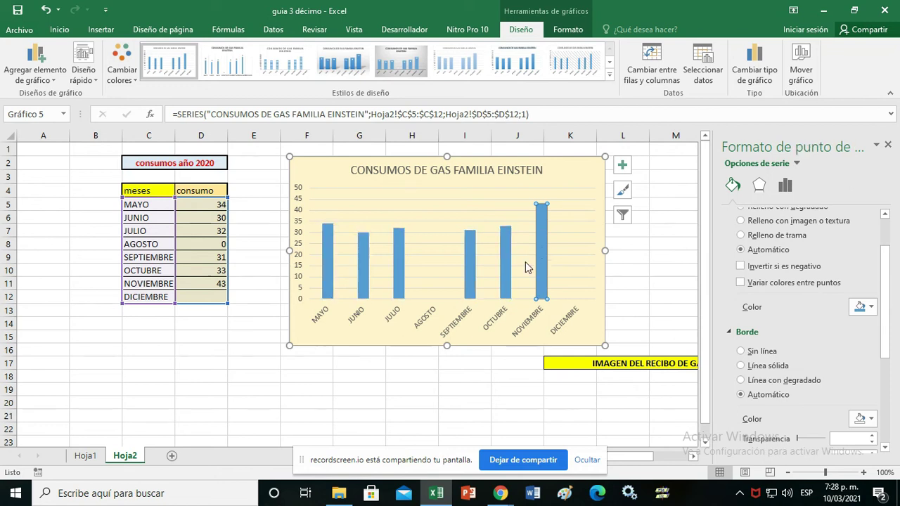
click(505, 270)
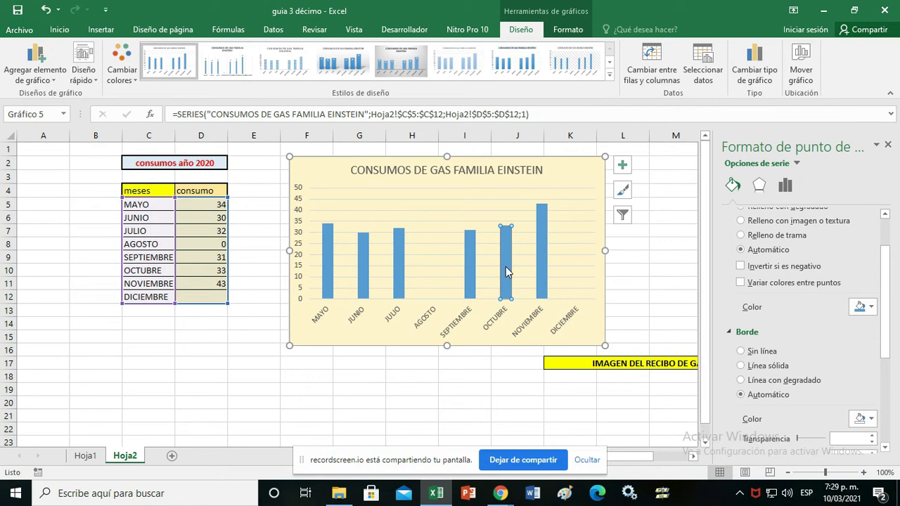
Step: Colour the OCTUBRE bar orange, the JUNIO bar green and the JULIO bar dark blue
click(871, 309)
click(849, 377)
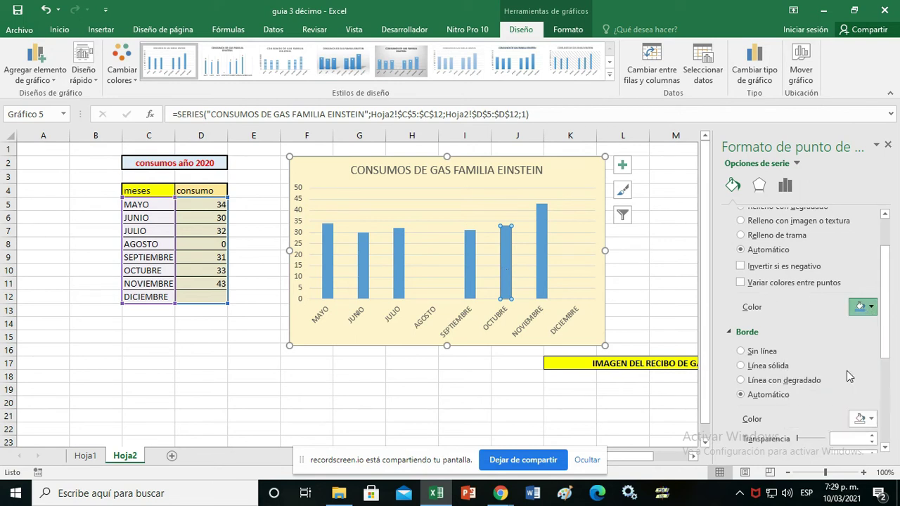
click(364, 271)
click(872, 309)
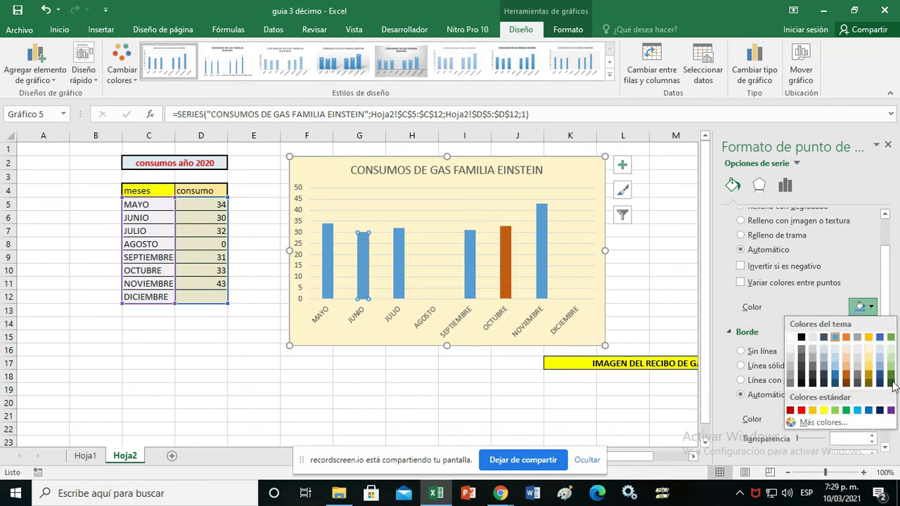
click(893, 381)
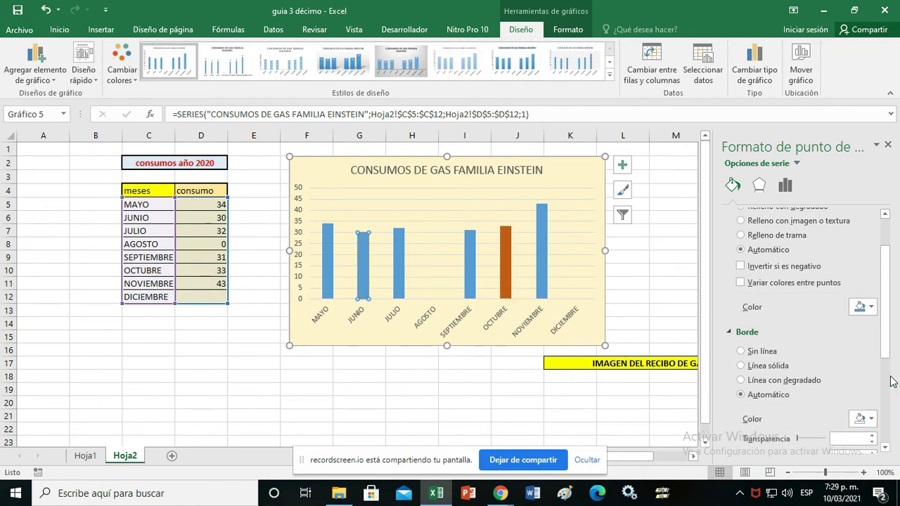
click(397, 276)
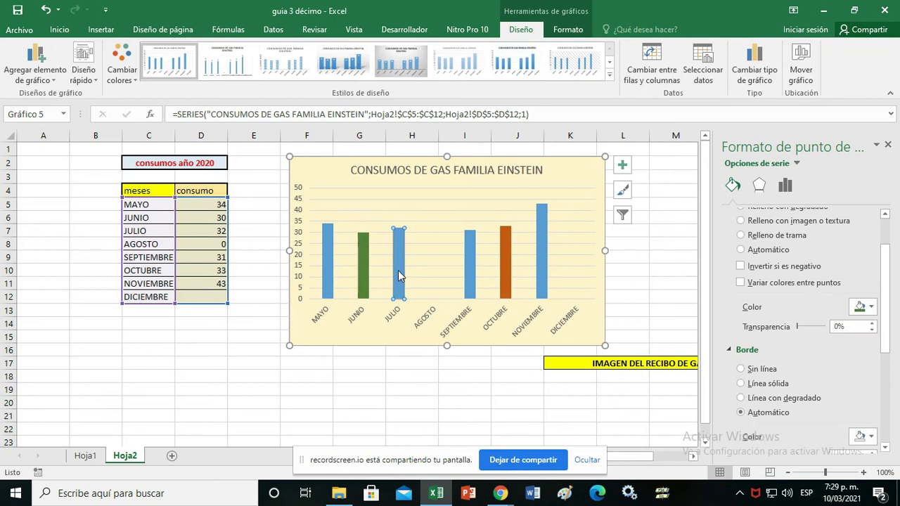
click(871, 309)
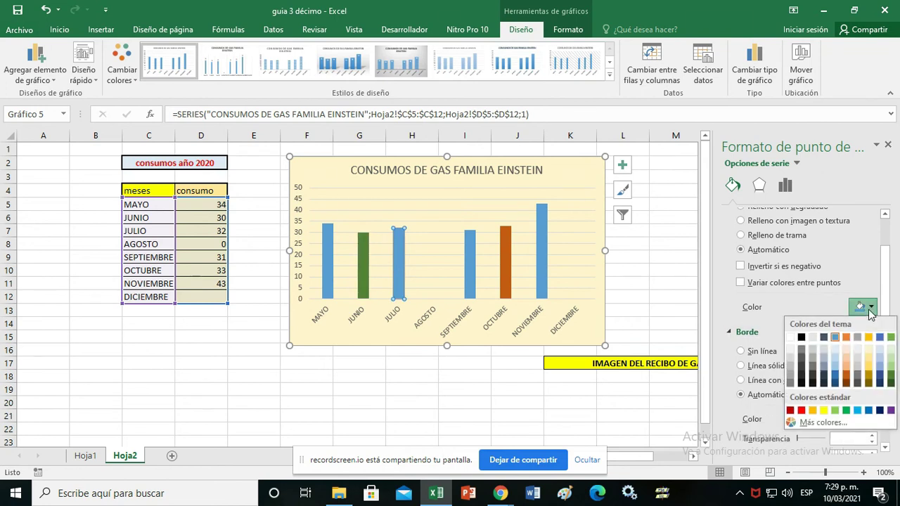
click(880, 377)
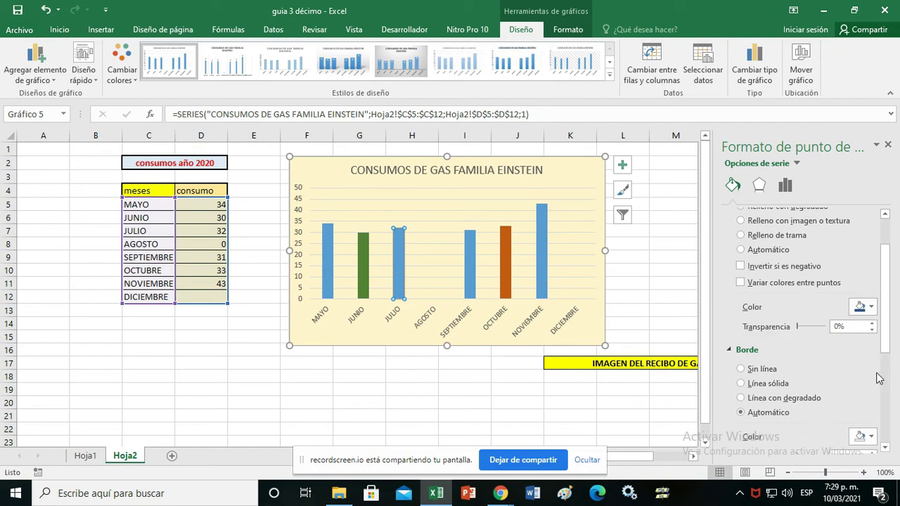
click(625, 292)
Step: Give the chart's plot area a solid light green fill
click(485, 207)
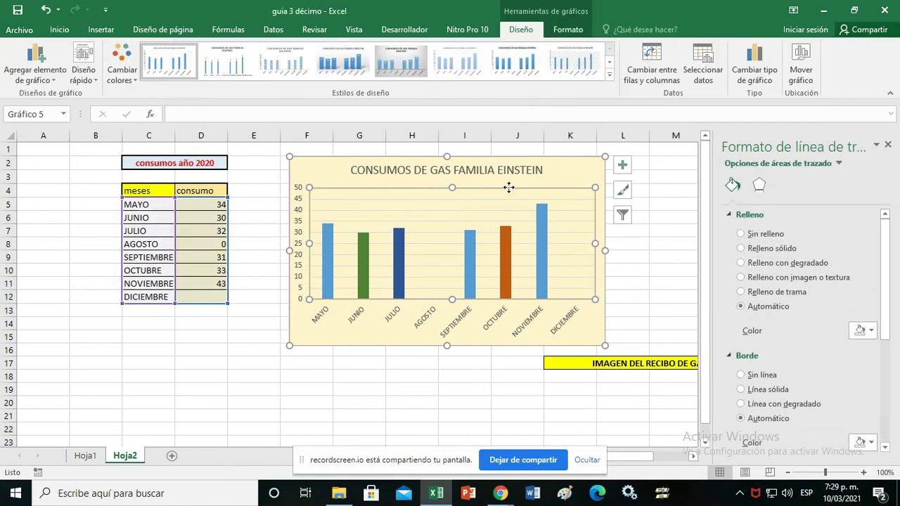
click(774, 251)
click(871, 331)
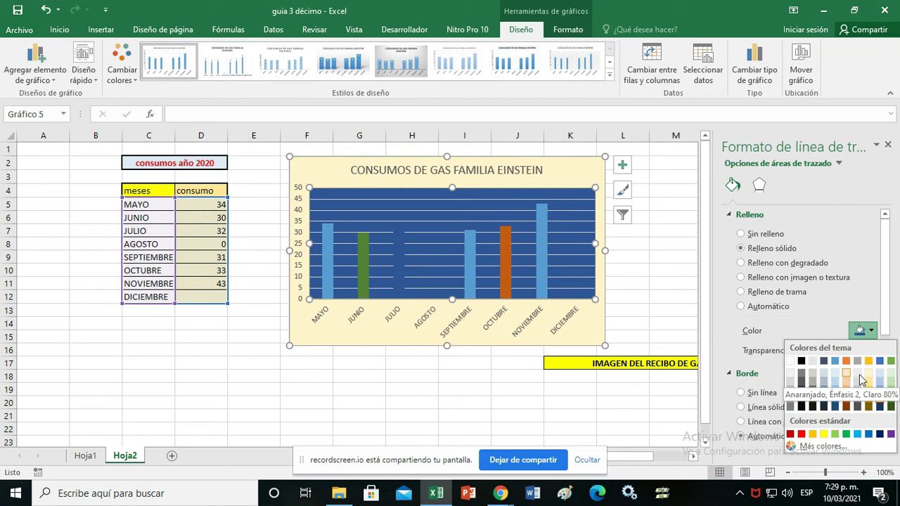
click(890, 373)
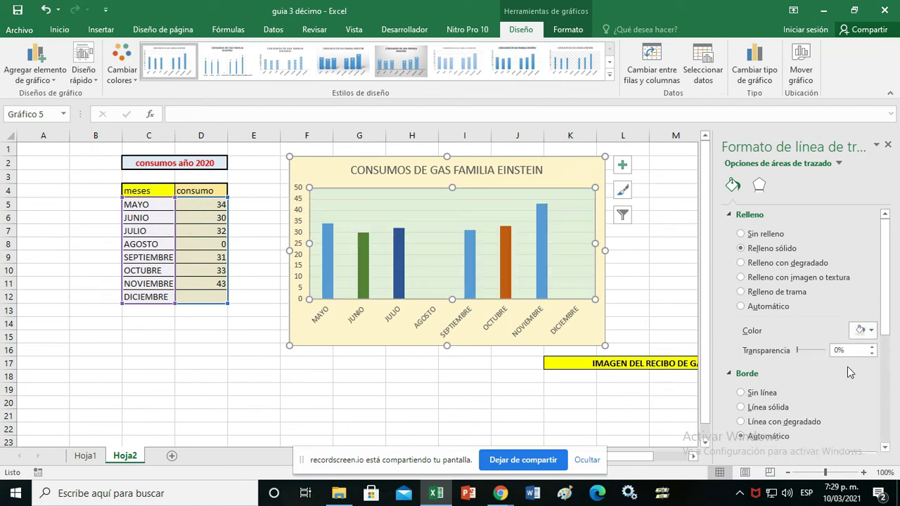
click(635, 310)
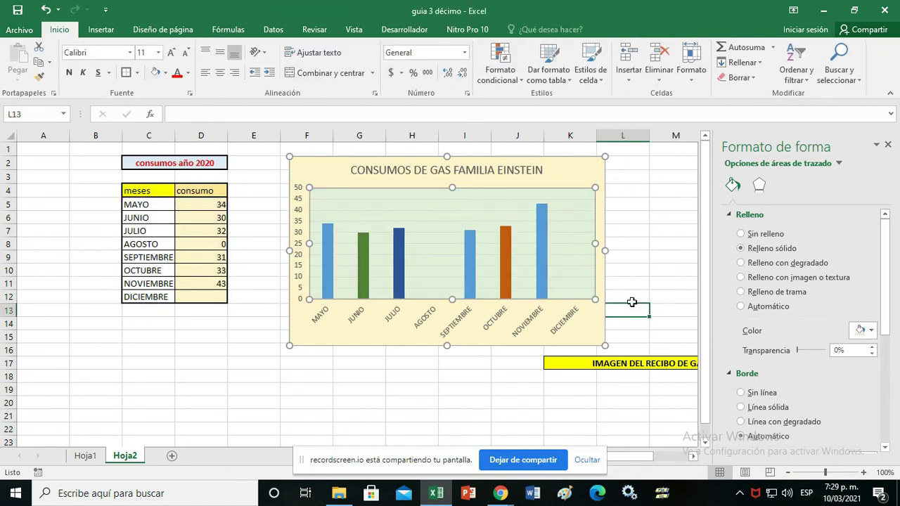
click(563, 155)
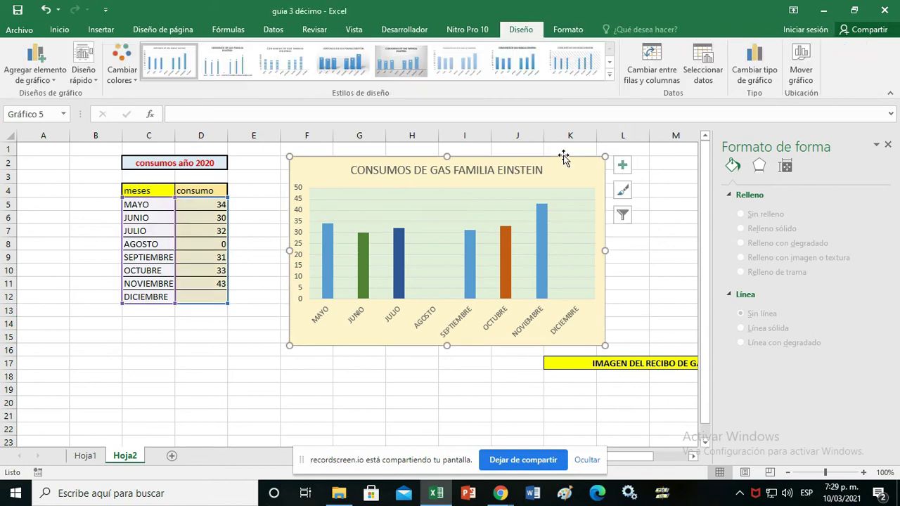
Step: Turn on axis titles and set the horizontal one to 'Meses de consumo 2020'
click(623, 166)
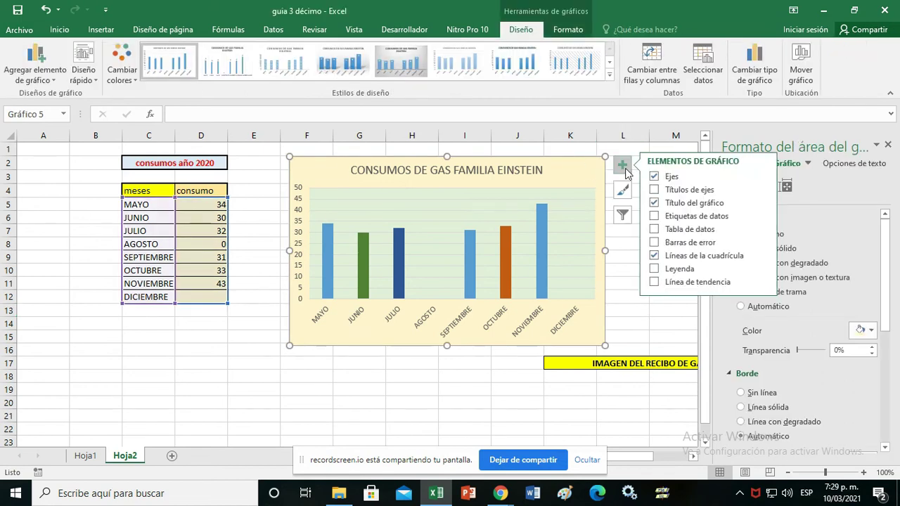
click(654, 191)
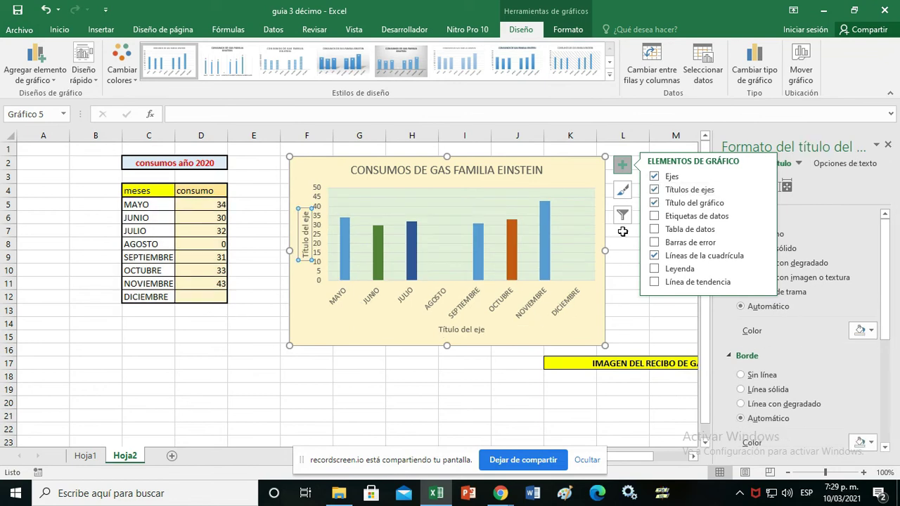
click(472, 330)
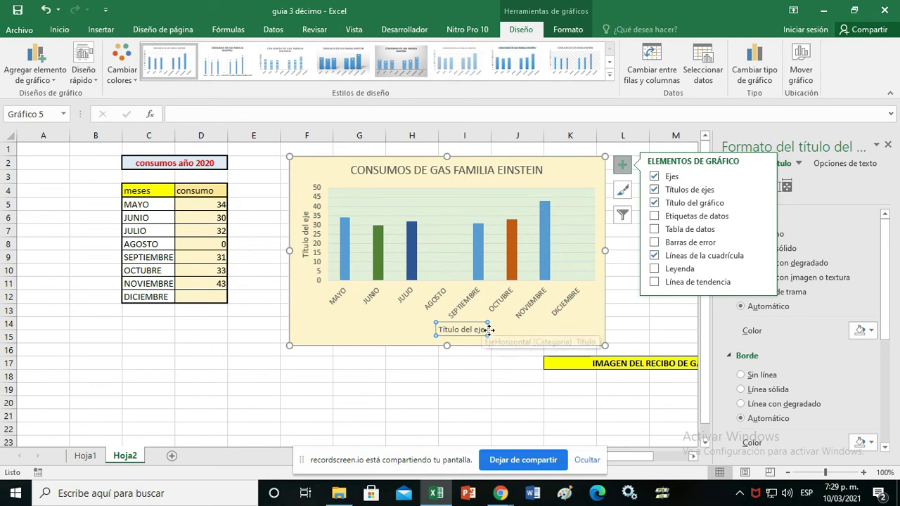
drag(483, 329, 418, 328)
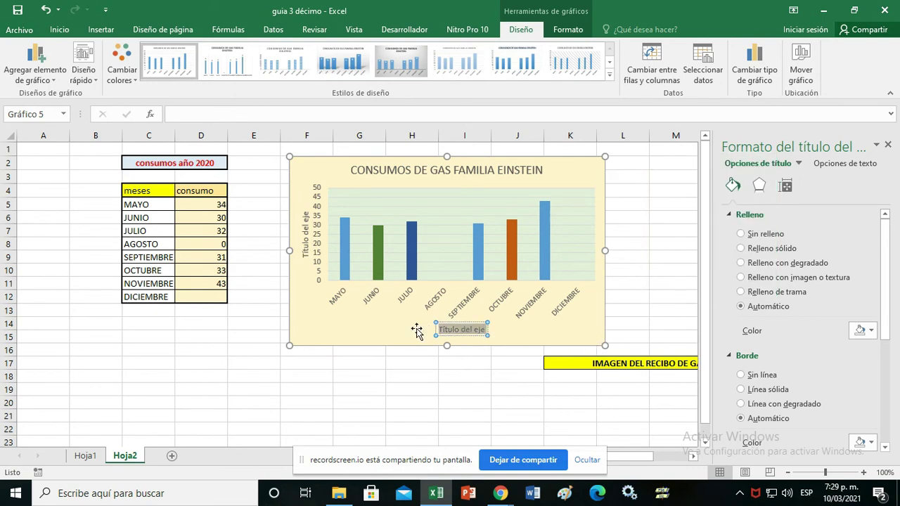
text(m)
key(BackSpace)
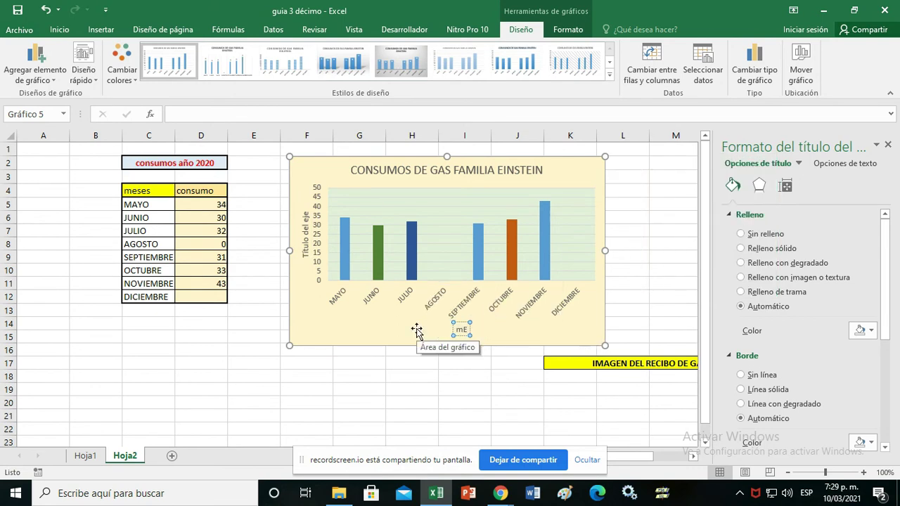
text(Meses de consumo 2020)
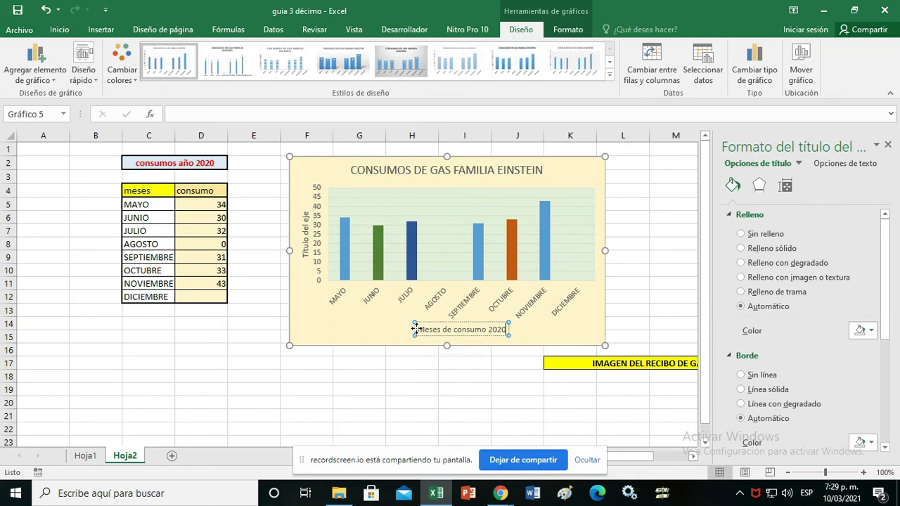
Step: Set the vertical axis title to 'Consumo de gas m3'
click(302, 243)
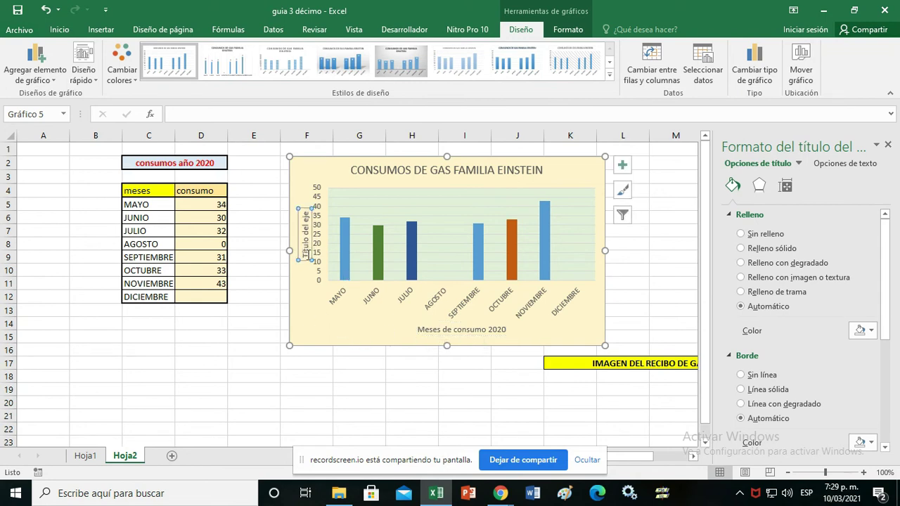
click(307, 254)
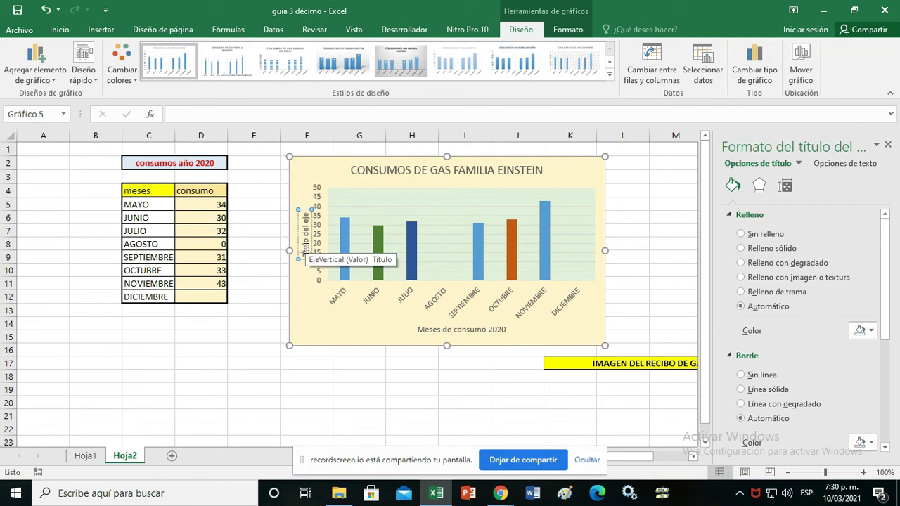
key(BackSpace)
key(BackSpace)
key(BackSpace)
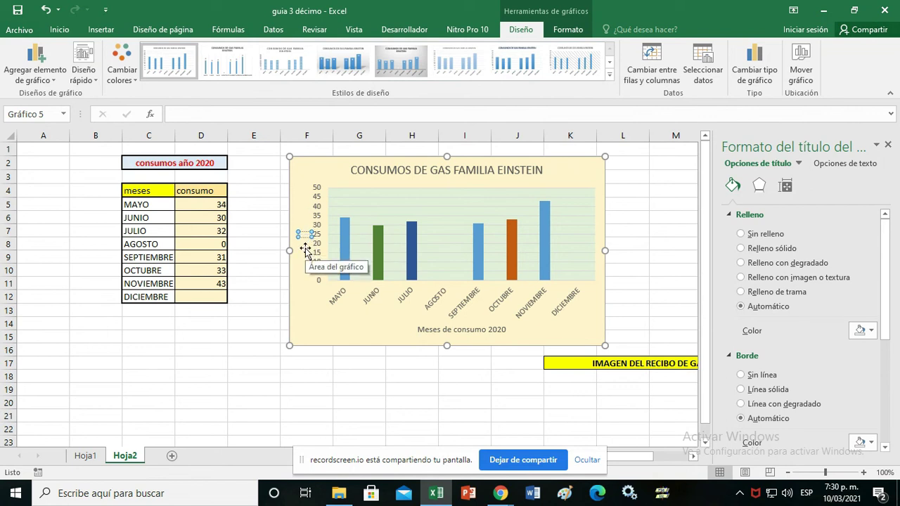
text(Consum)
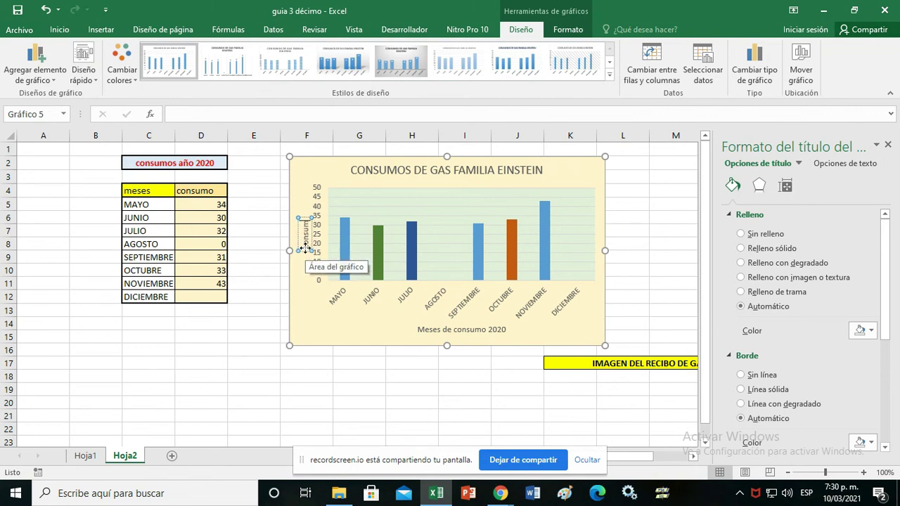
text(o de gas m3)
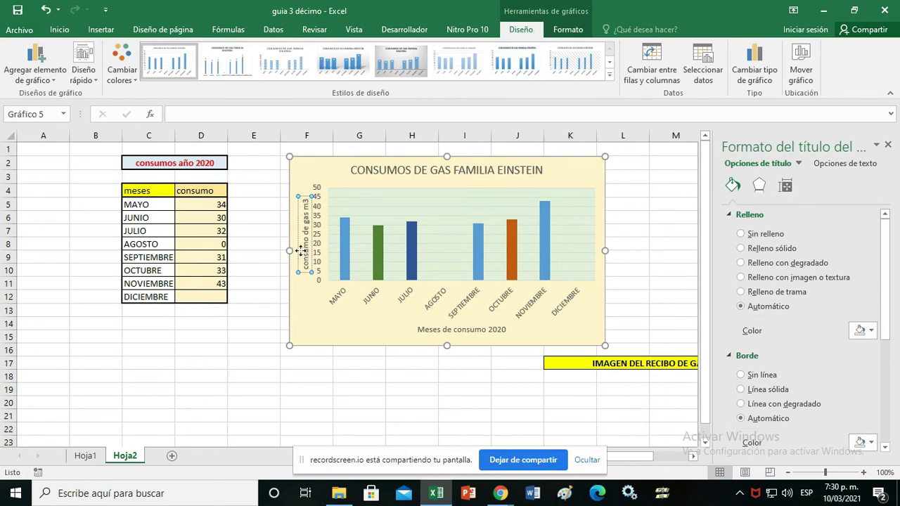
click(654, 288)
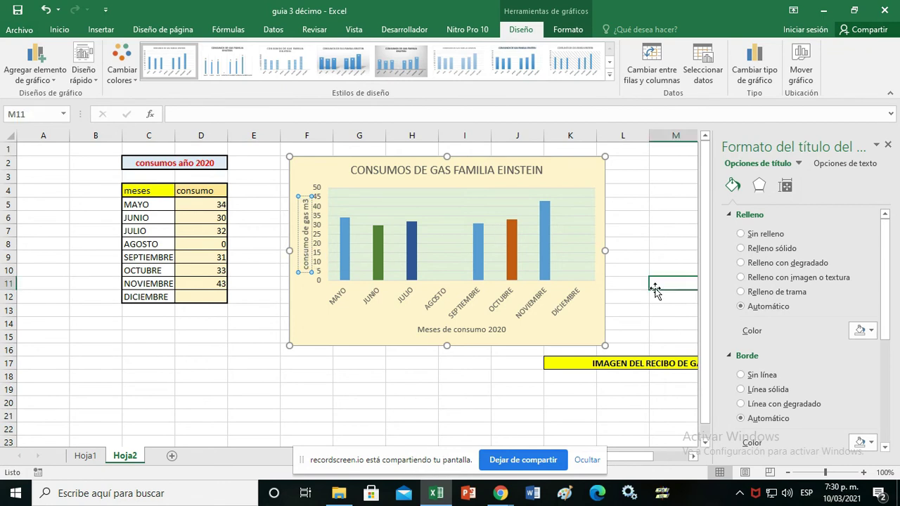
Step: Make the chart title CONSUMOS DE GAS FAMILIA EINSTEIN bold red, including its first letters 'CO'
click(480, 327)
click(497, 168)
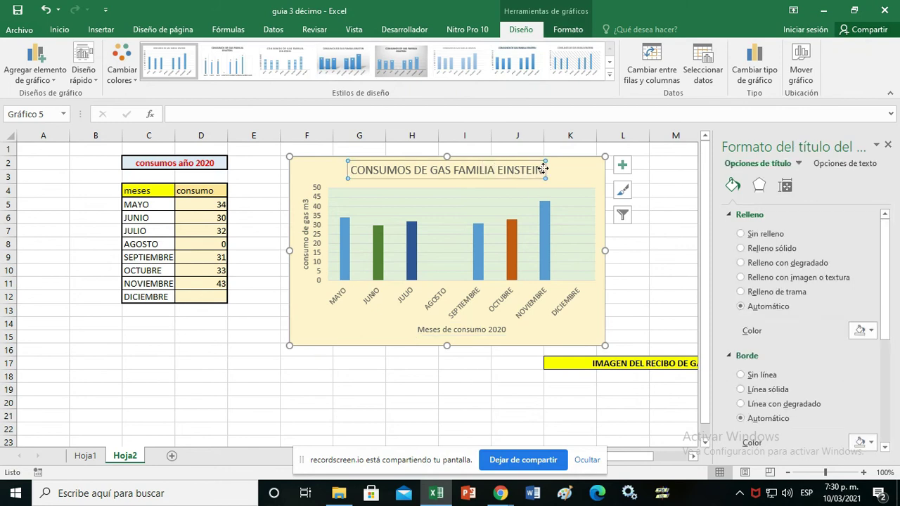
drag(542, 169, 362, 171)
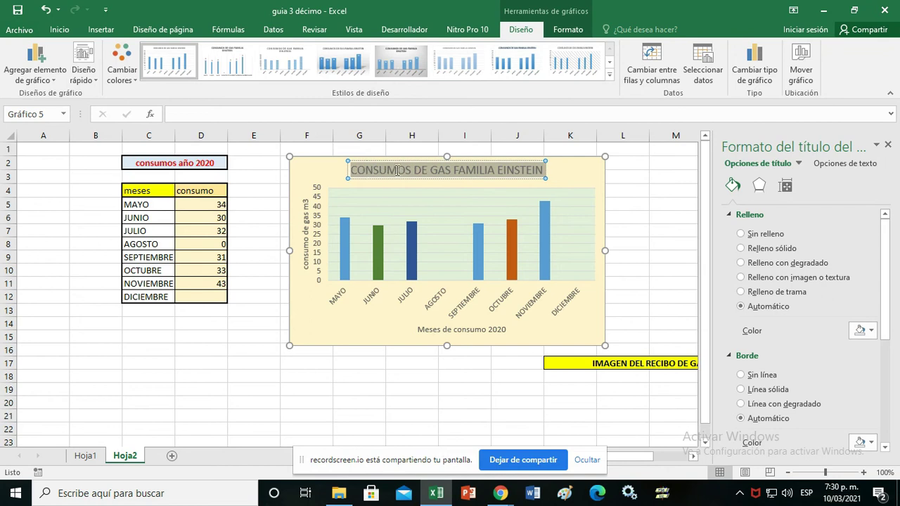
click(59, 29)
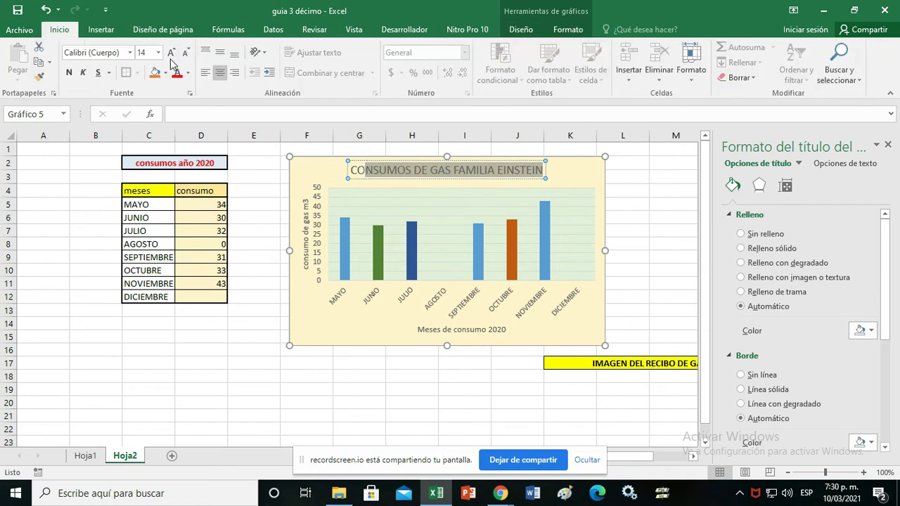
click(69, 74)
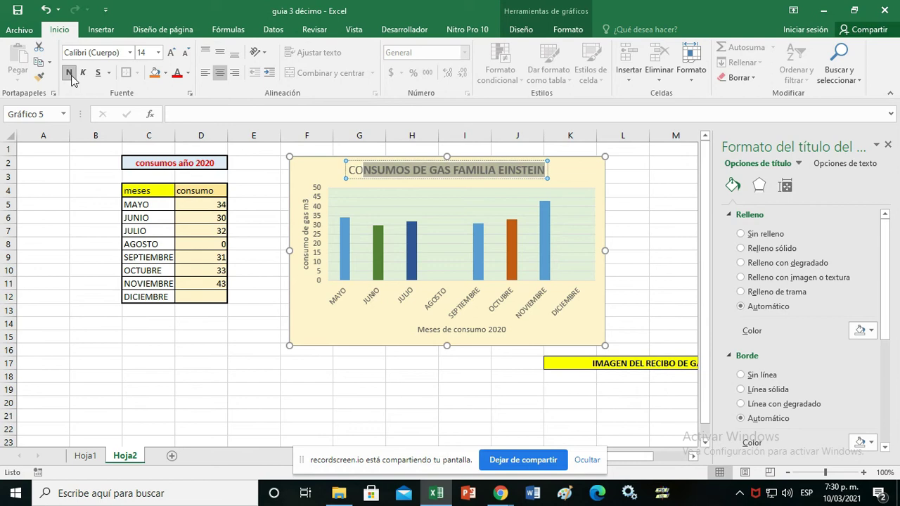
click(177, 74)
click(359, 171)
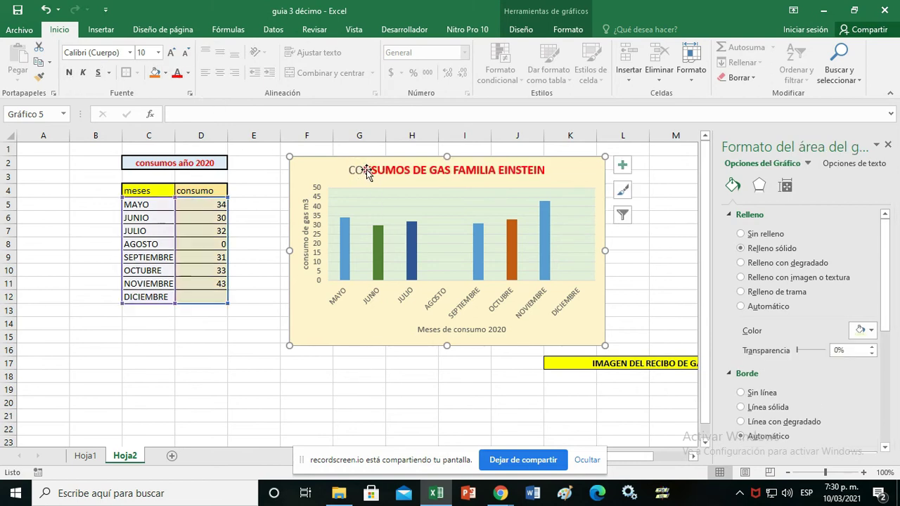
drag(367, 171, 348, 171)
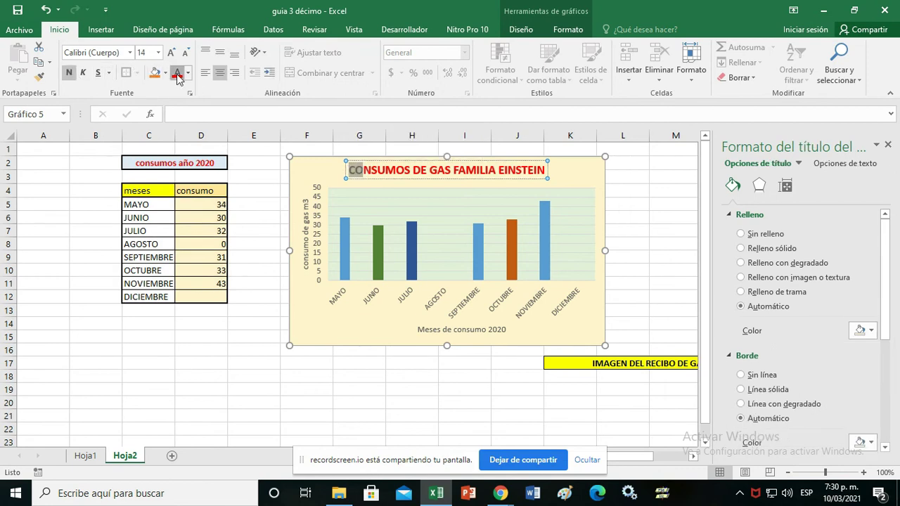
click(367, 405)
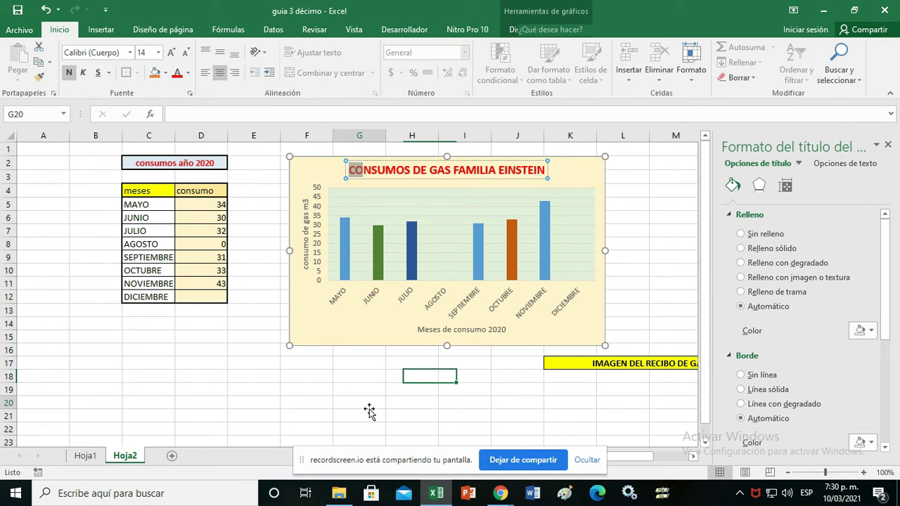
Step: Dismiss the chart elements list and close the Format Shape pane, revealing the gas receipt image
click(483, 332)
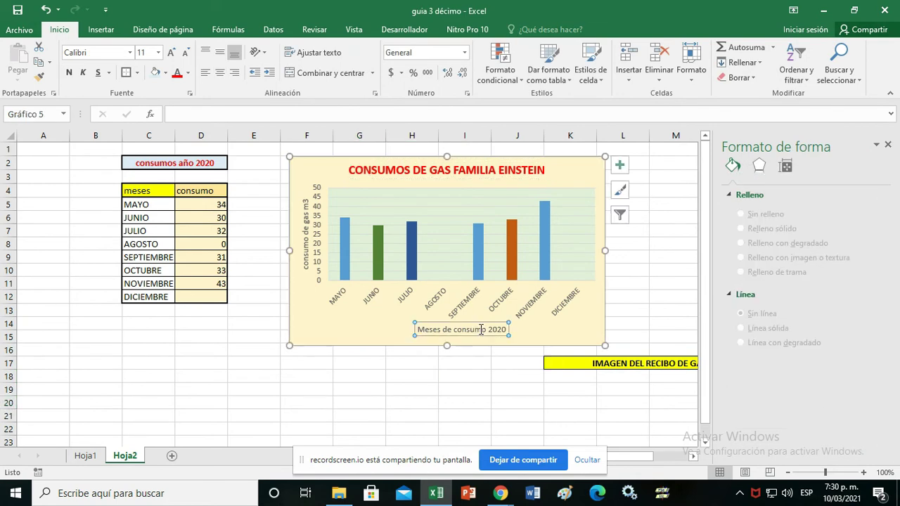
click(622, 166)
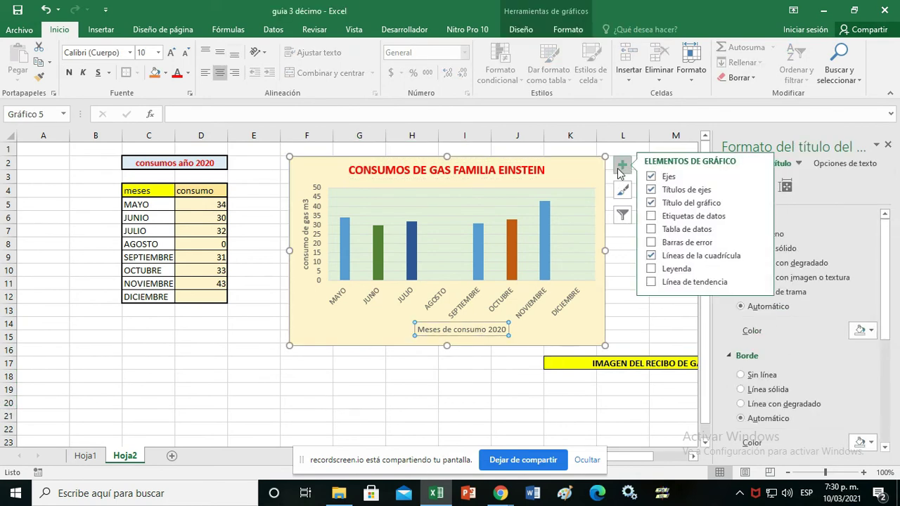
click(498, 387)
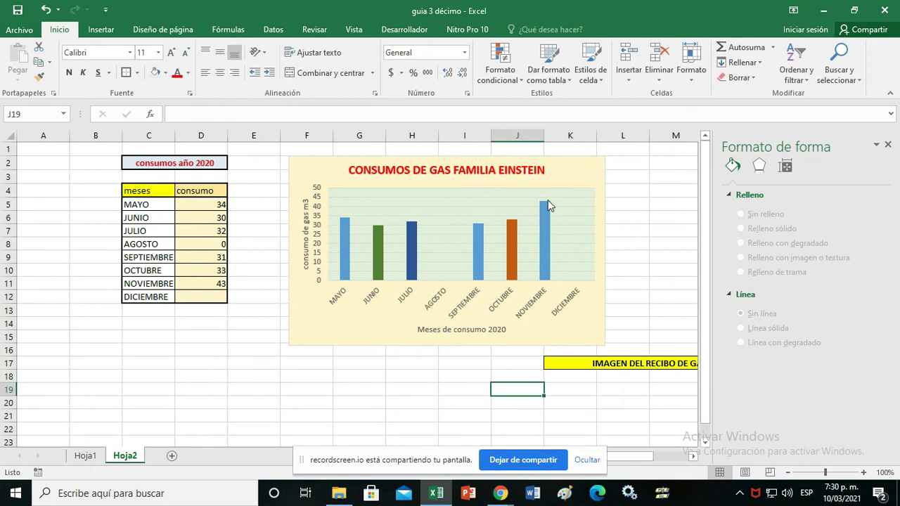
mouse_move(545, 207)
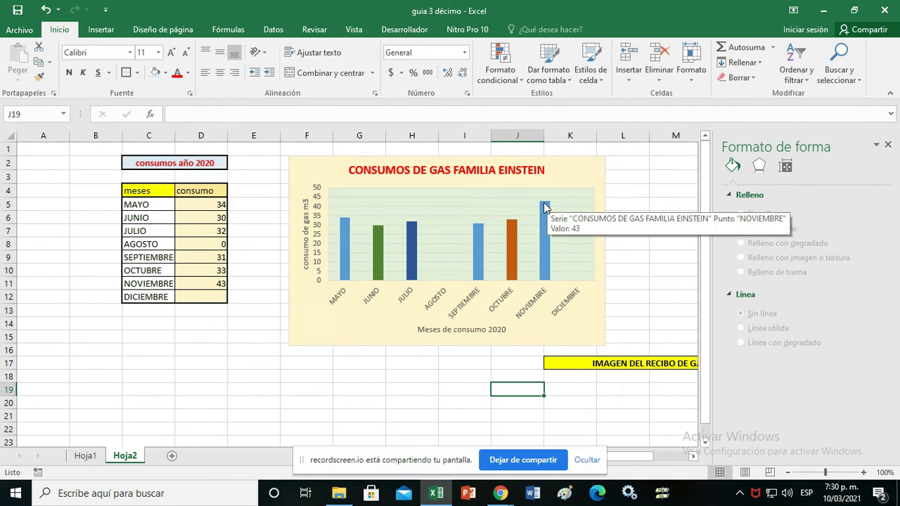
mouse_move(512, 225)
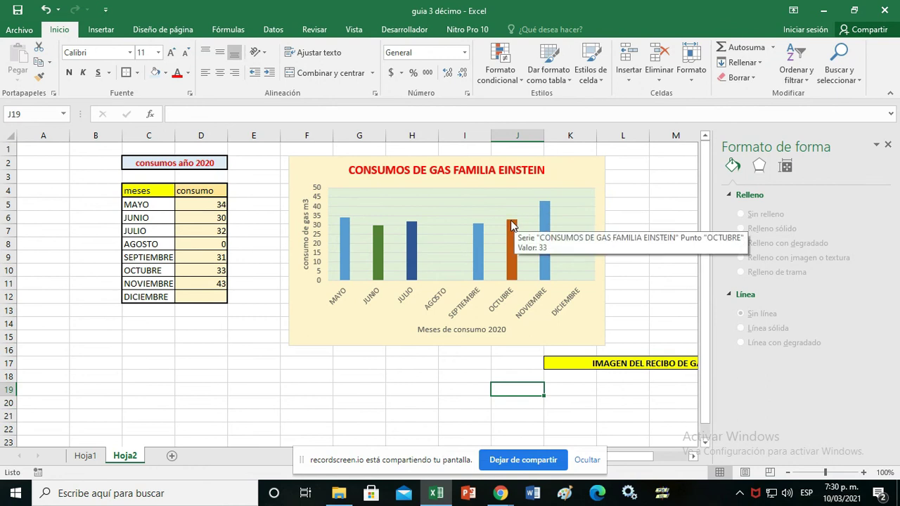
click(354, 413)
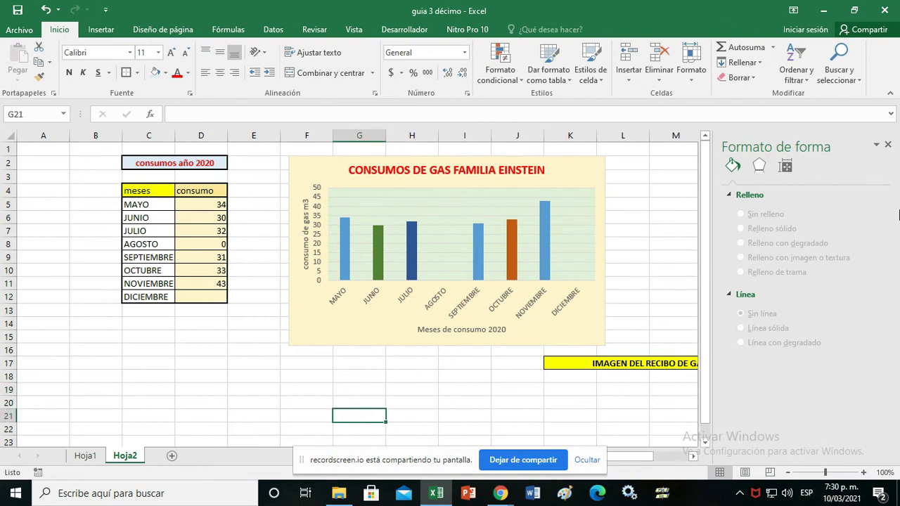
click(888, 146)
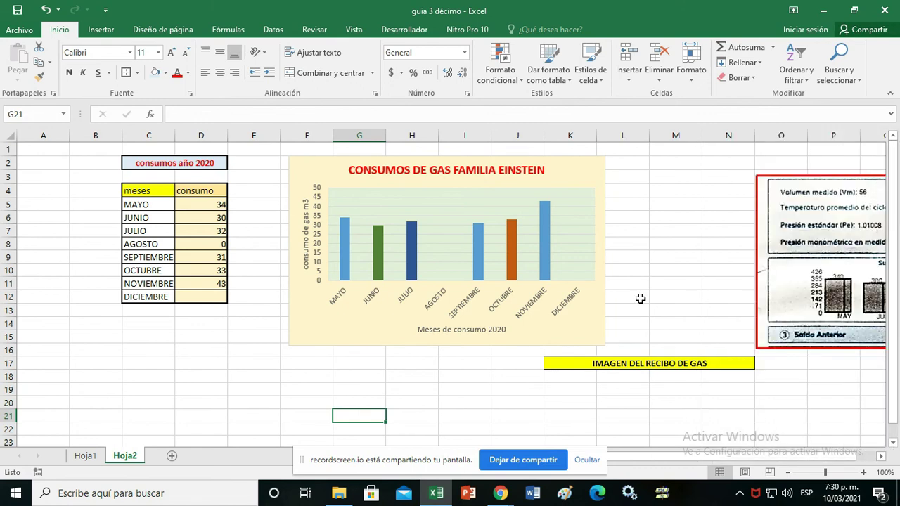
Step: Insert a blank 2D pie chart beside the table and move the column chart below row 18
click(102, 29)
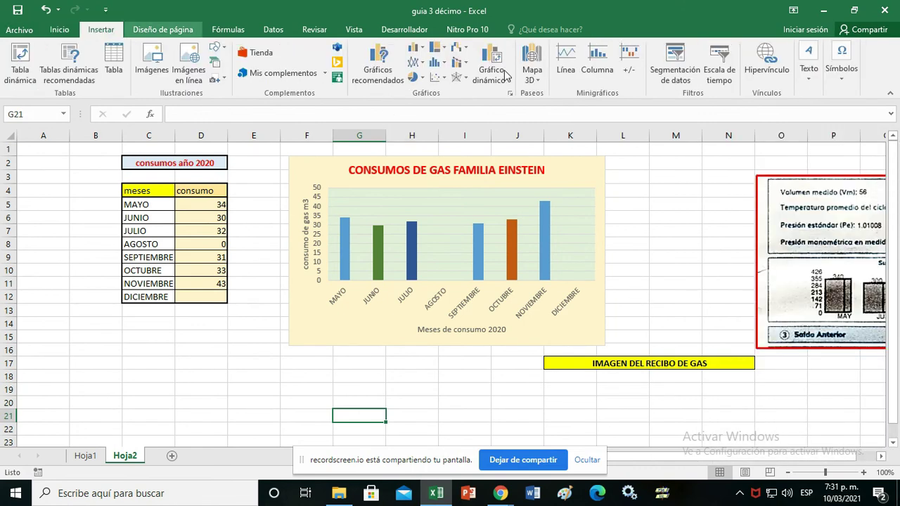
click(416, 78)
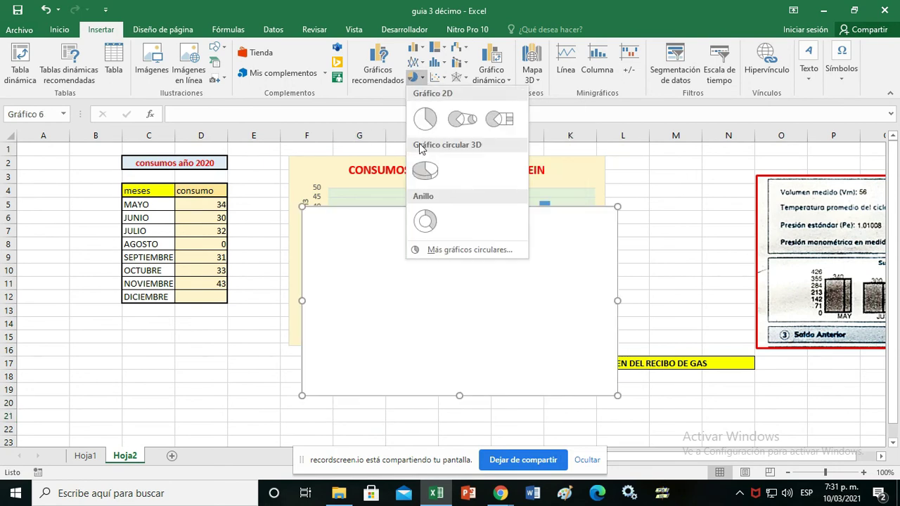
click(424, 118)
drag(501, 207, 477, 180)
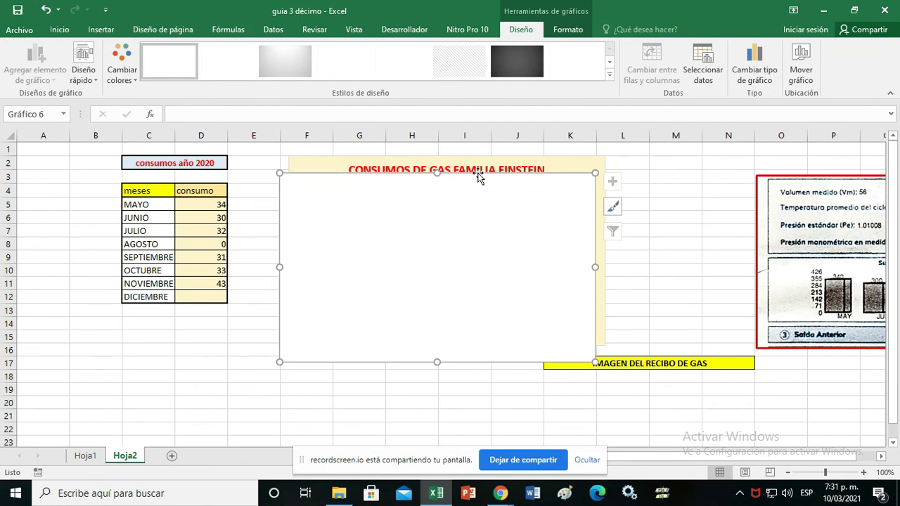
drag(477, 178, 283, 138)
key(ctrl+z)
drag(567, 159, 596, 382)
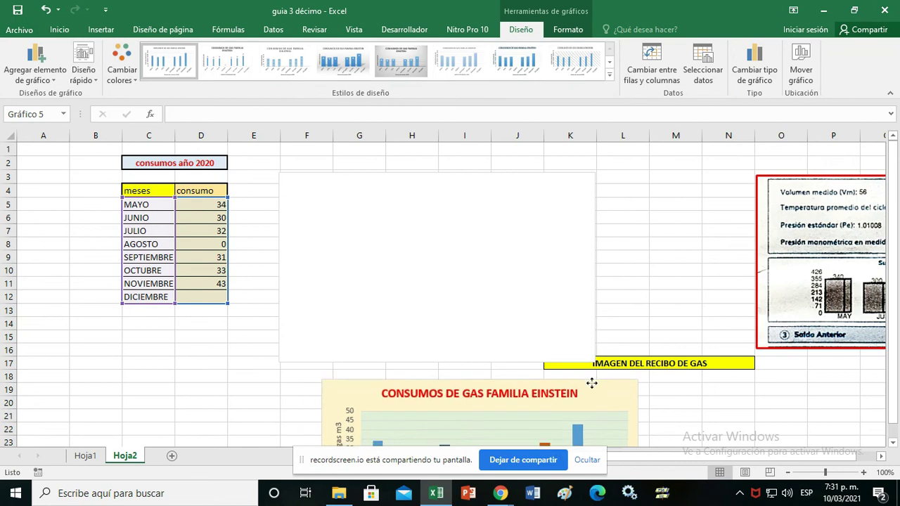
drag(530, 174, 515, 163)
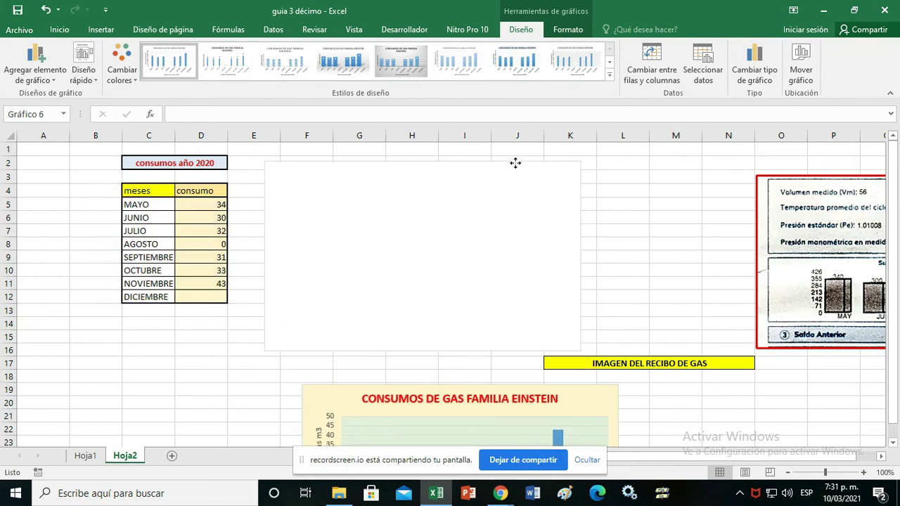
click(651, 242)
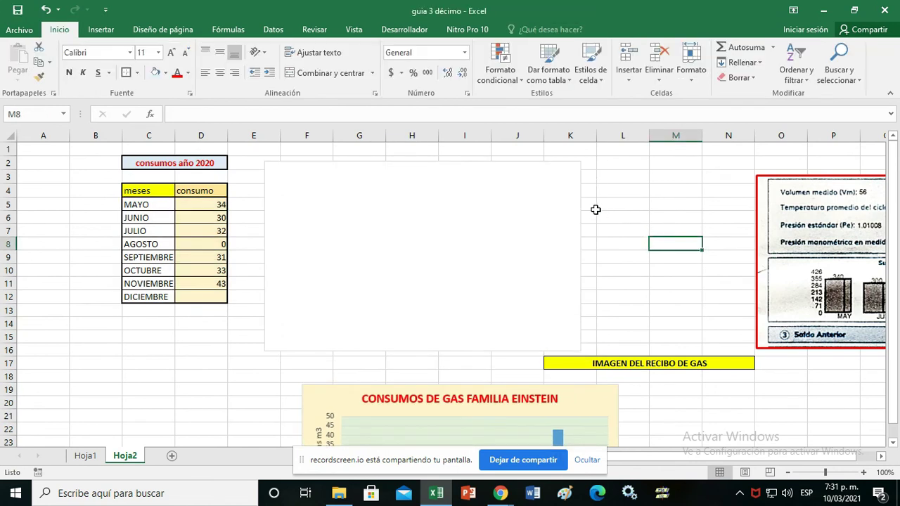
Step: Open the pie chart's Select Data settings and start adding a new series
click(531, 163)
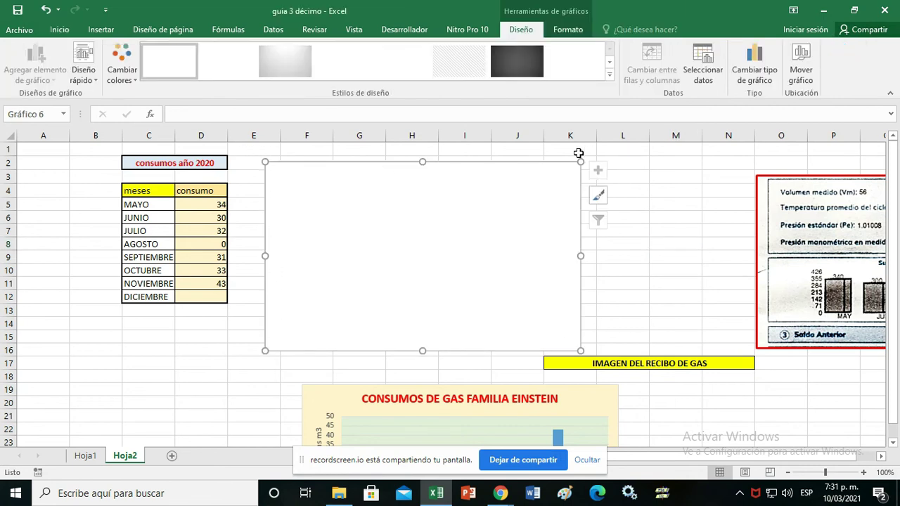
click(707, 79)
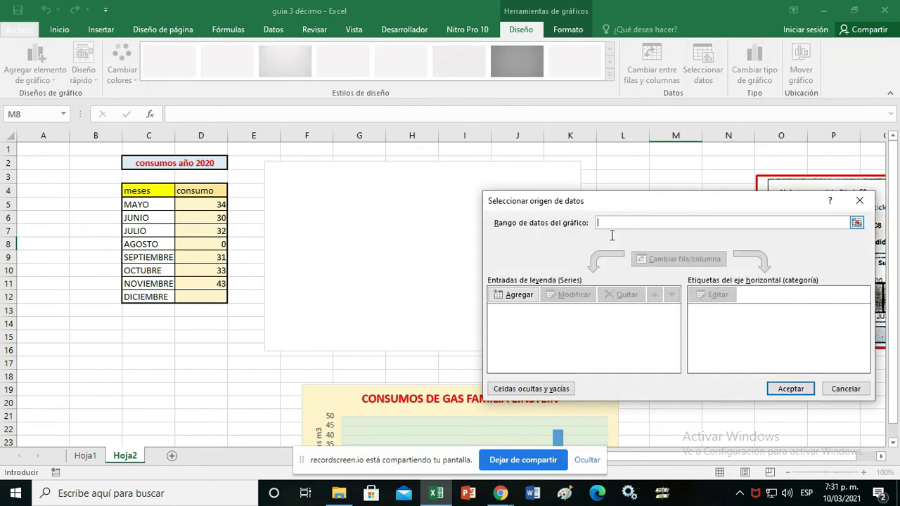
click(515, 295)
text(CONSUMOS DE GAS FAMI.....)
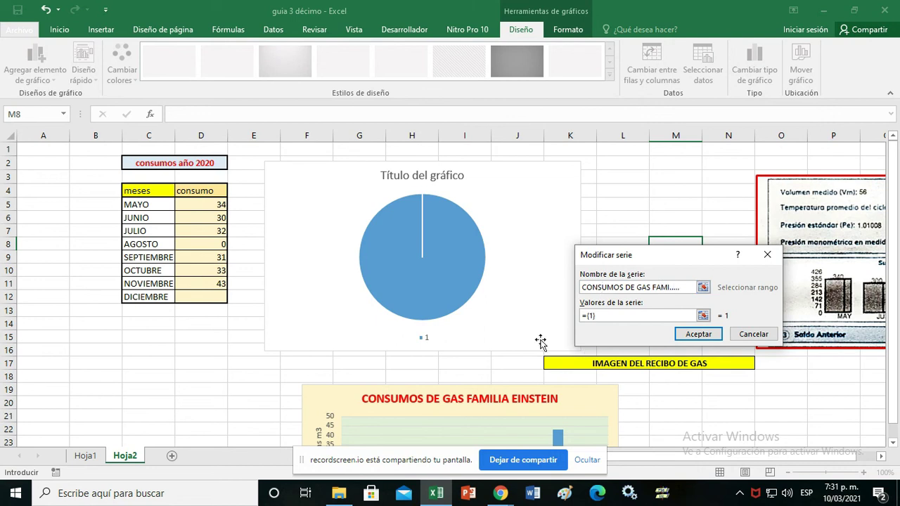
Step: Set the pie series values to D5:D12 and the slice labels to the months C5:C12
click(604, 316)
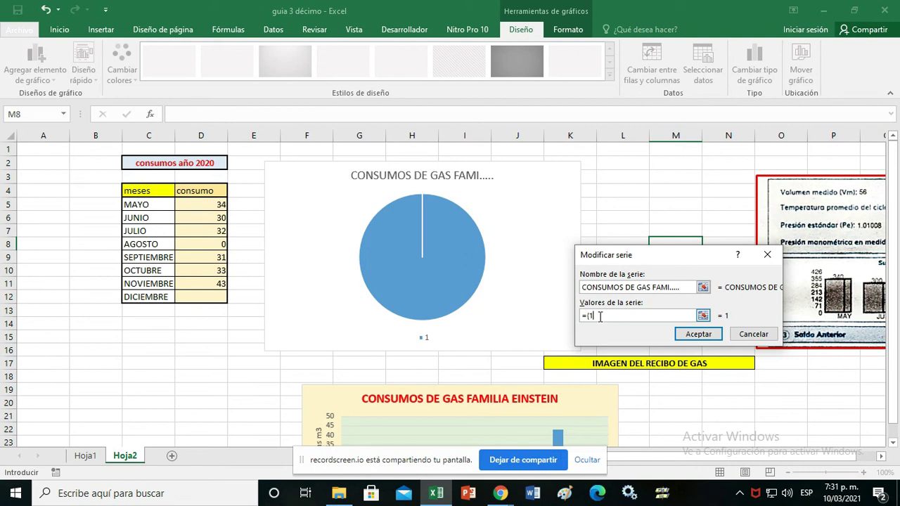
key(BackSpace)
drag(192, 212, 202, 296)
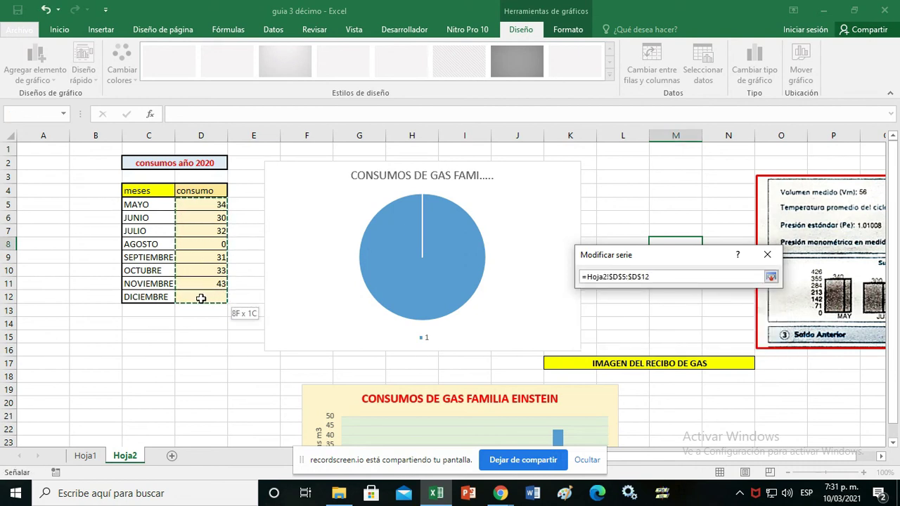
click(713, 332)
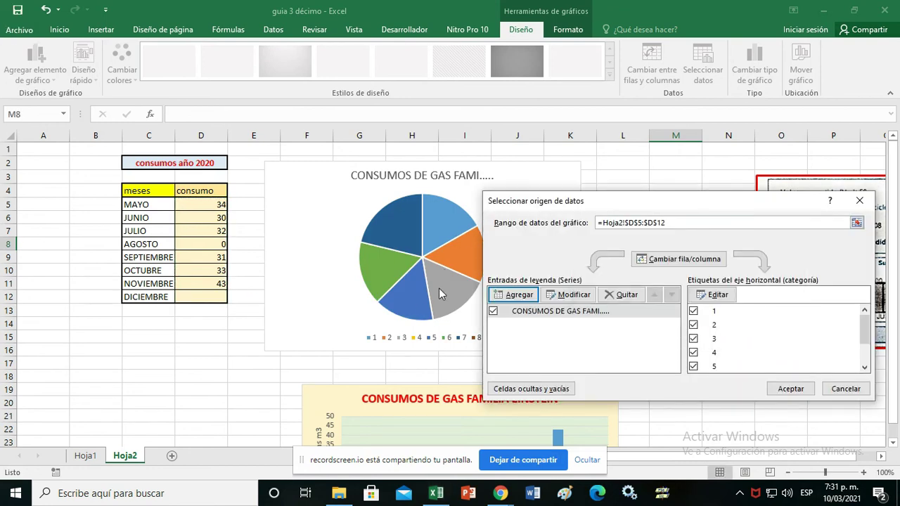
click(714, 295)
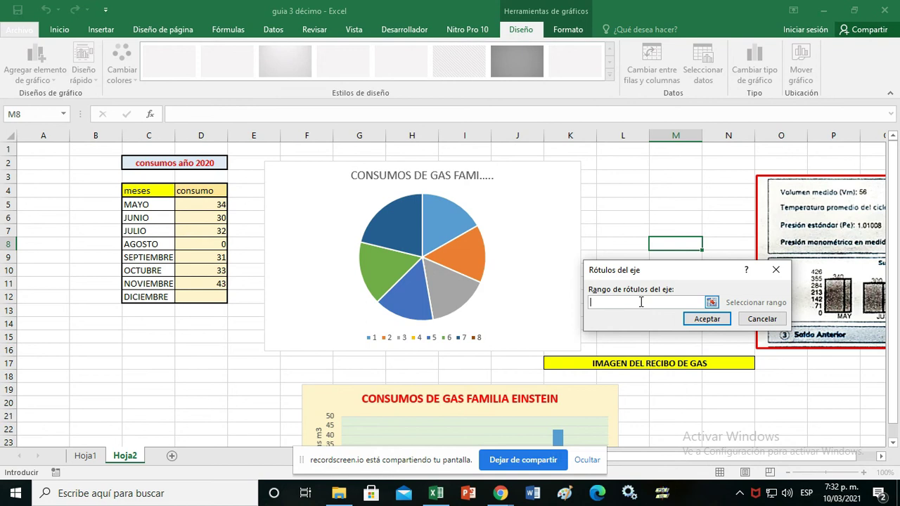
drag(154, 204, 151, 297)
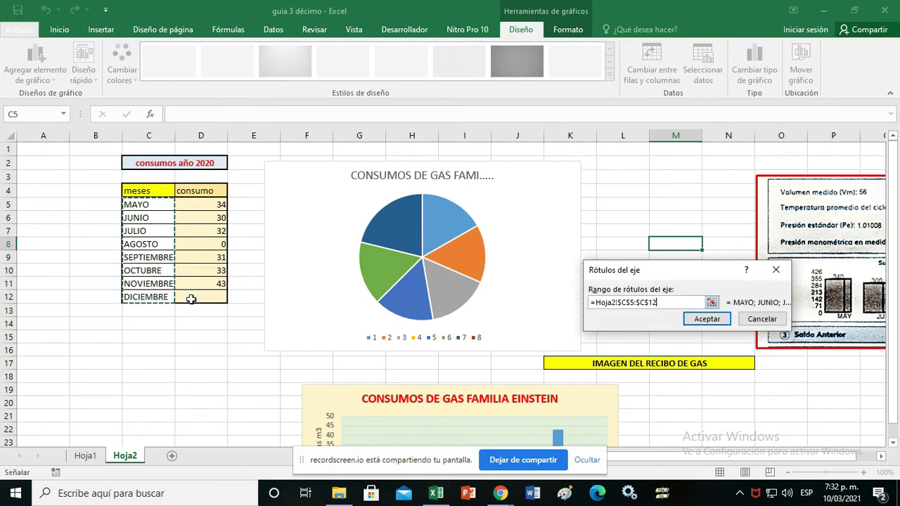
click(705, 321)
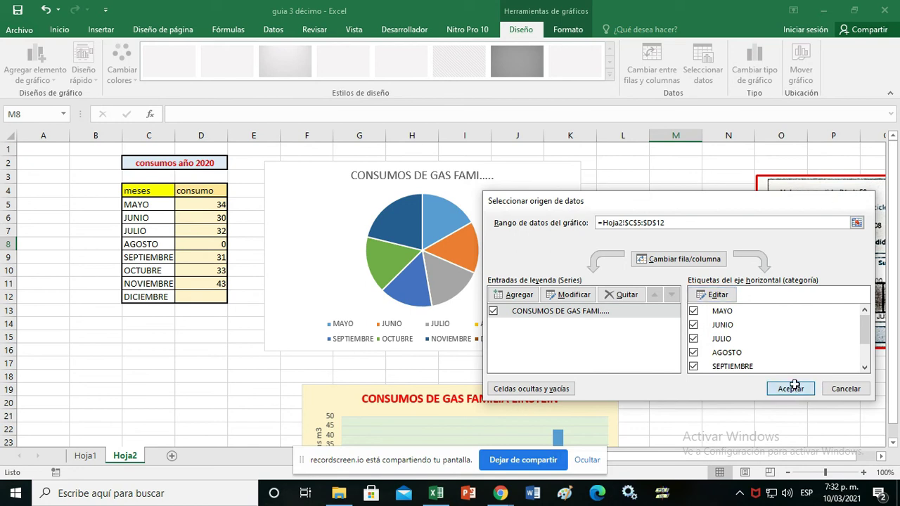
click(791, 388)
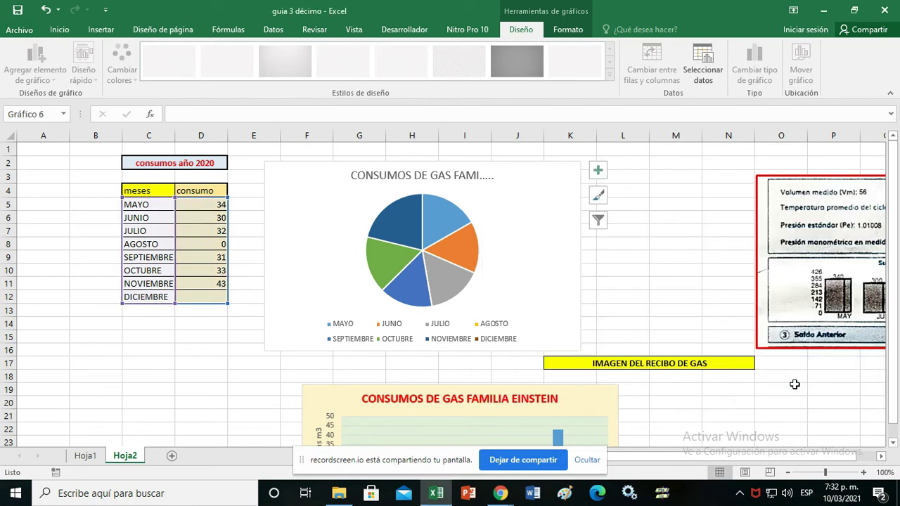
Step: Show consumo value data labels on the pie chart slices
click(599, 170)
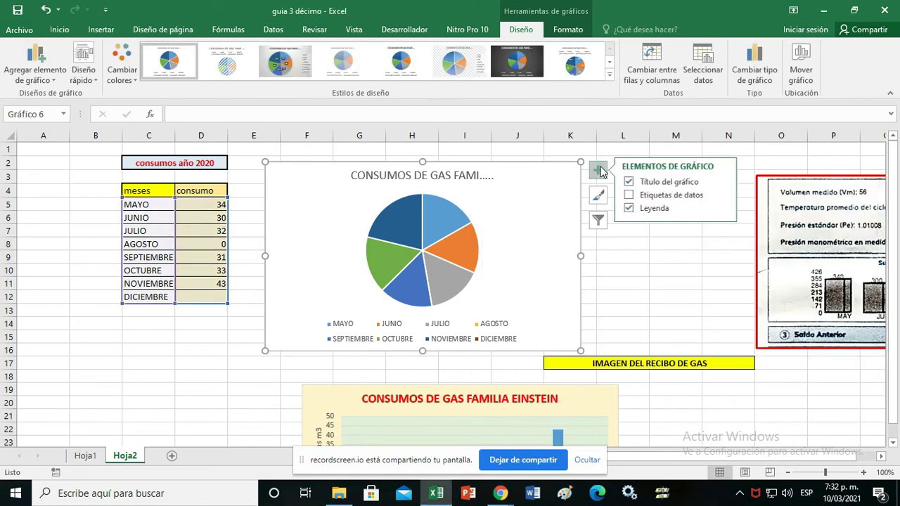
click(630, 196)
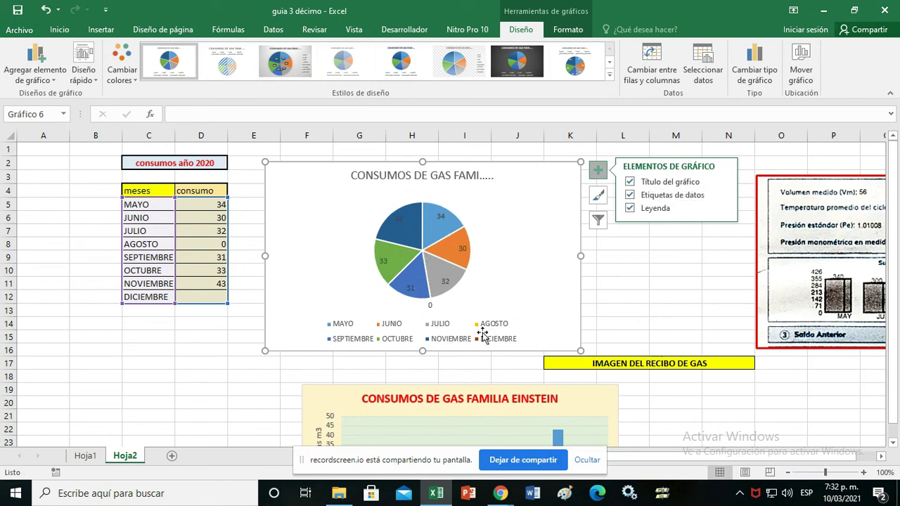
ctrl+scroll(518, 311, up, 2)
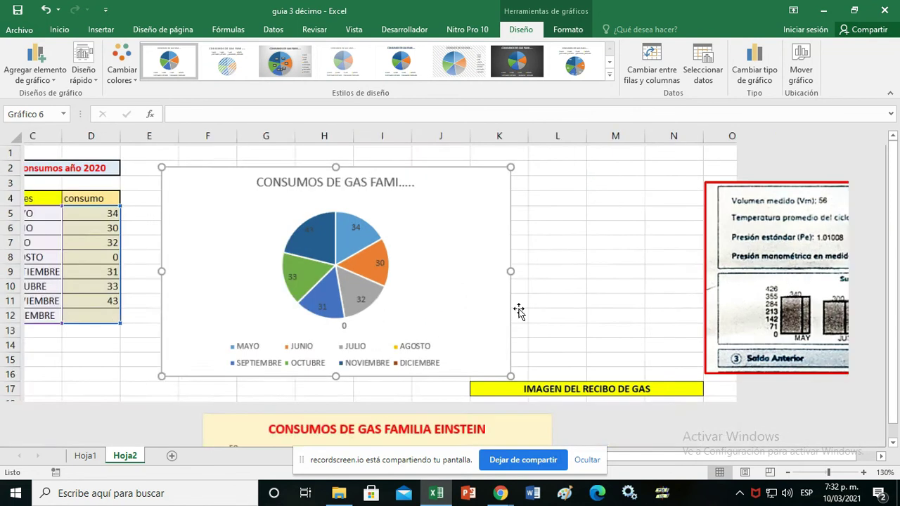
ctrl+scroll(518, 311, up, 1)
ctrl+scroll(518, 311, up, 1)
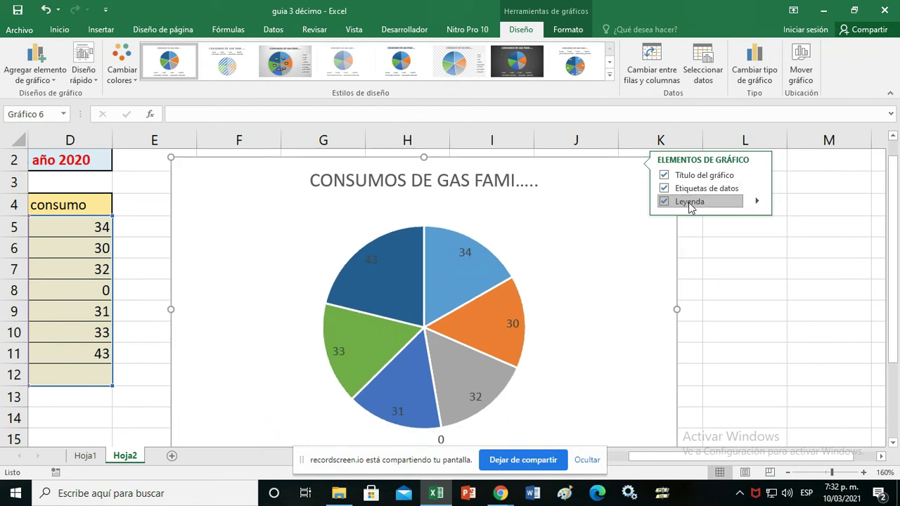
Step: Deselect the pie chart and select an empty cell away from the charts
click(724, 281)
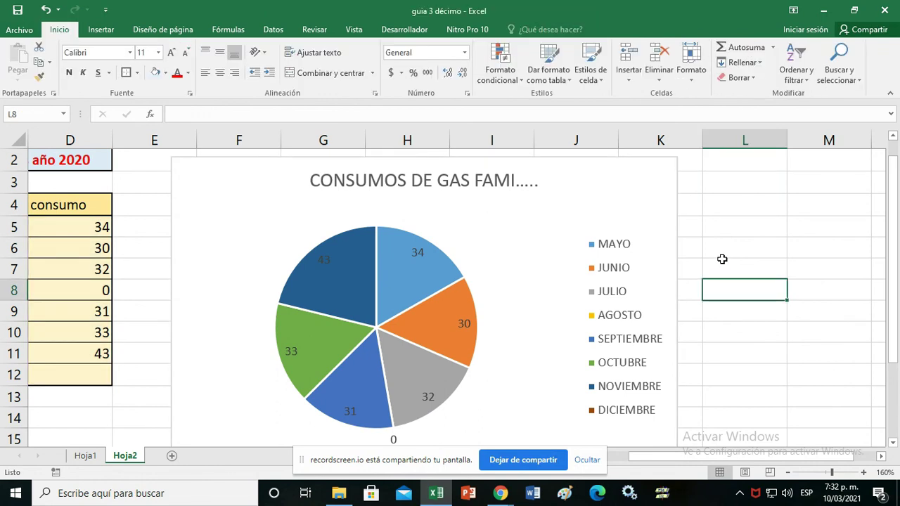
drag(732, 455, 714, 459)
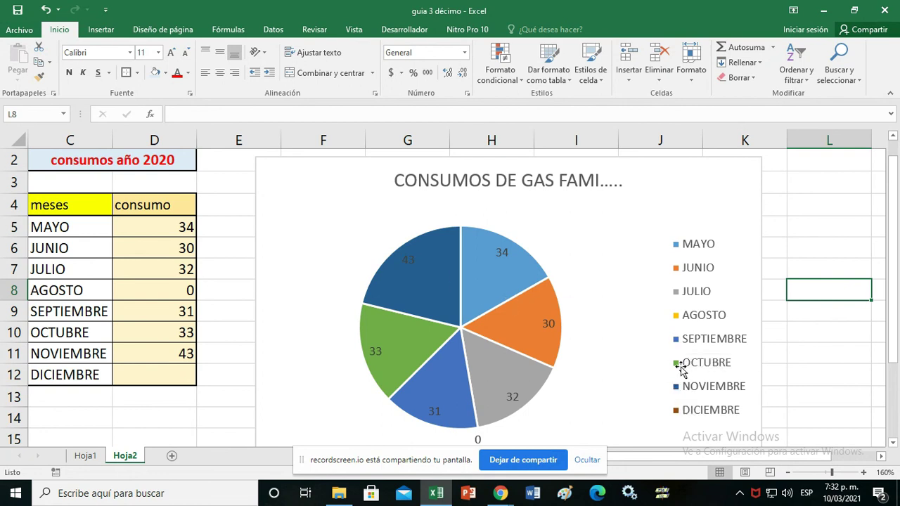
scroll(573, 337, down, 1)
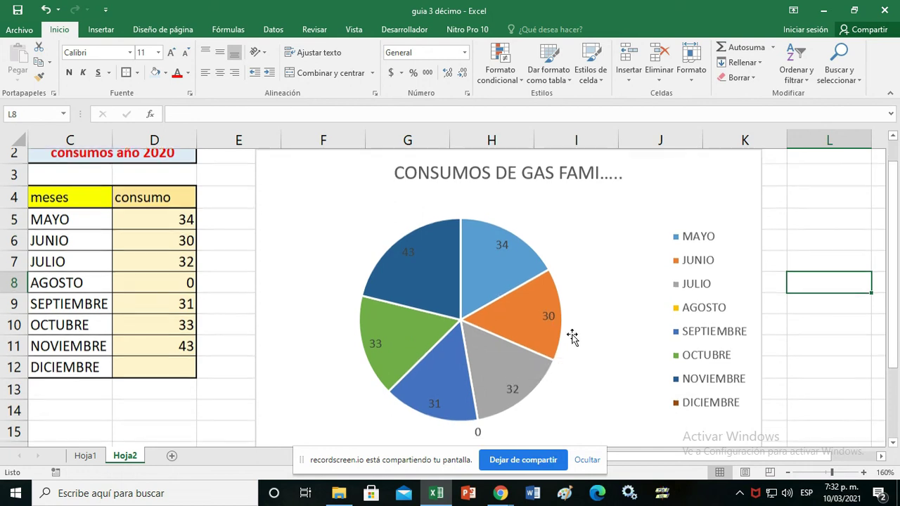
scroll(572, 337, down, 1)
ctrl+scroll(572, 337, down, 2)
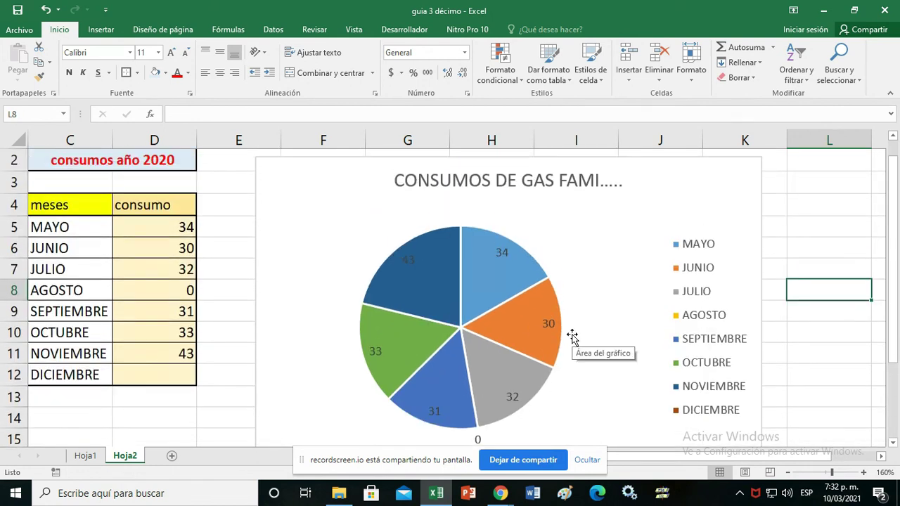
ctrl+scroll(571, 334, down, 1)
ctrl+scroll(570, 333, down, 1)
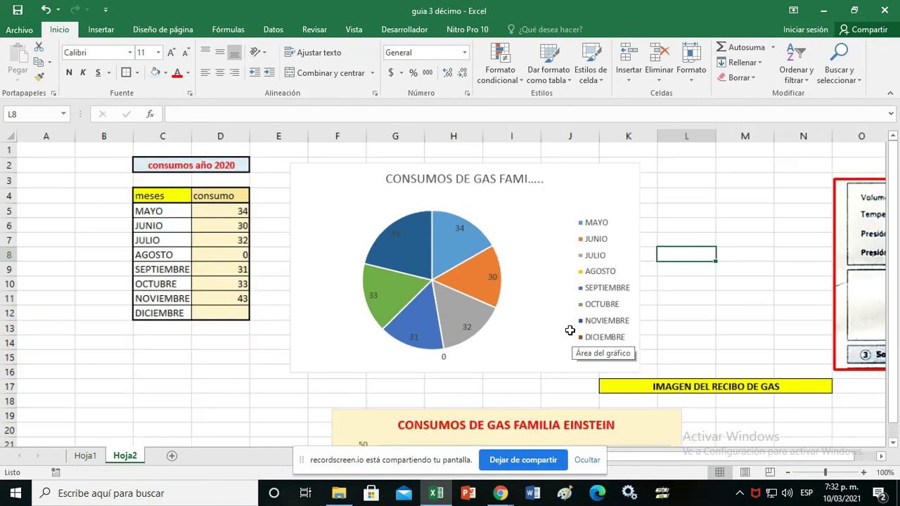
ctrl+scroll(570, 333, down, 1)
click(587, 372)
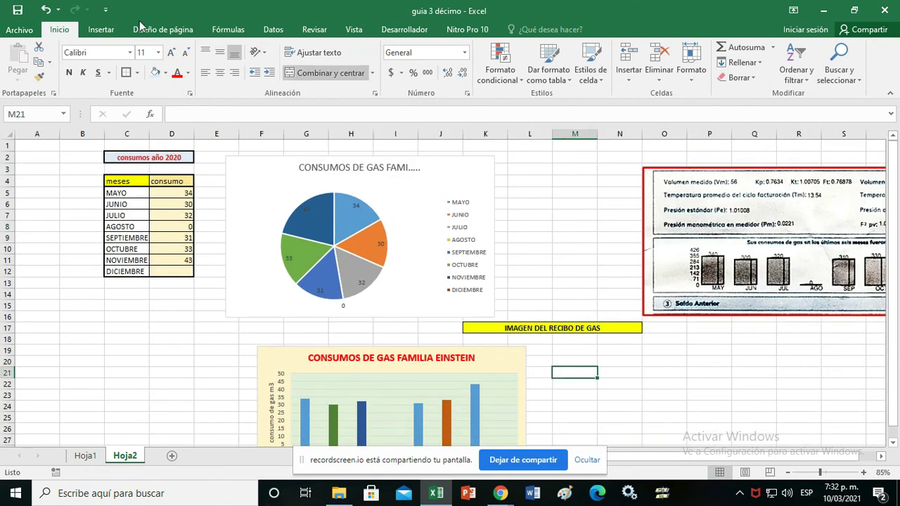
Step: Insert a blank 2D line chart right of the pie chart and open its Select Data settings
click(102, 30)
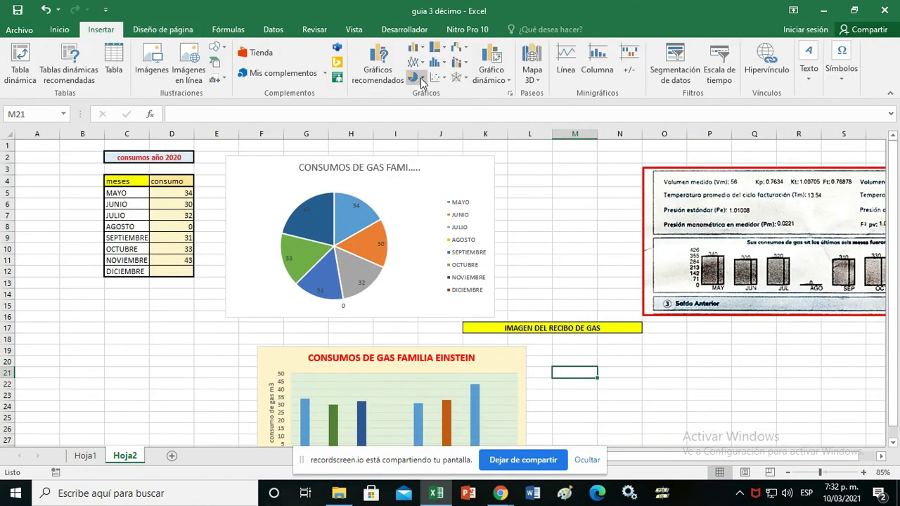
click(419, 73)
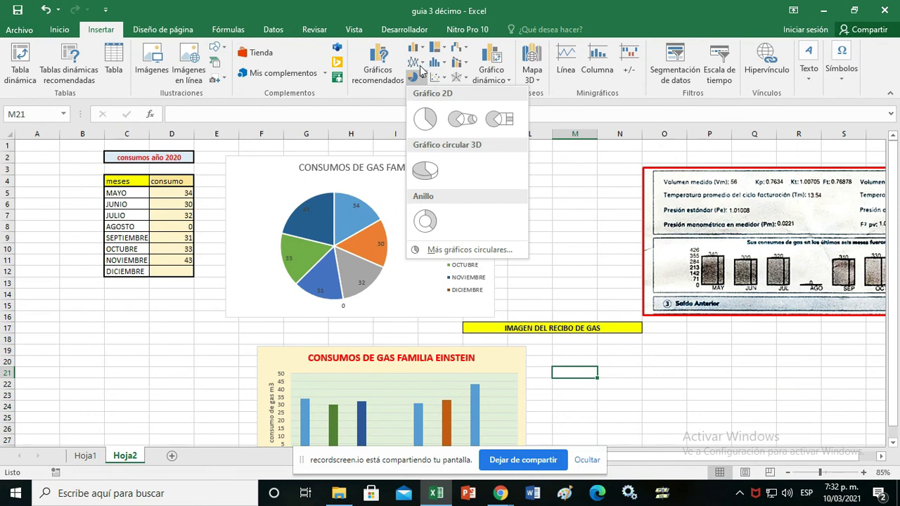
click(419, 65)
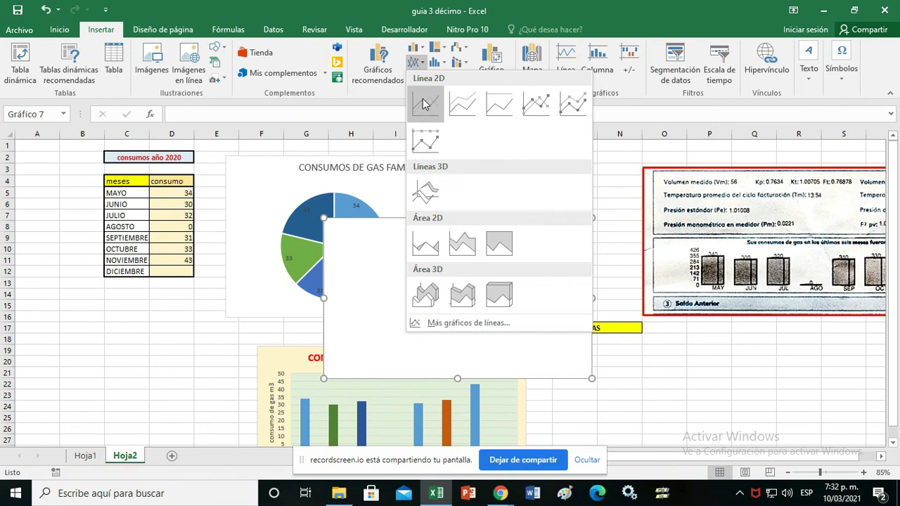
click(422, 104)
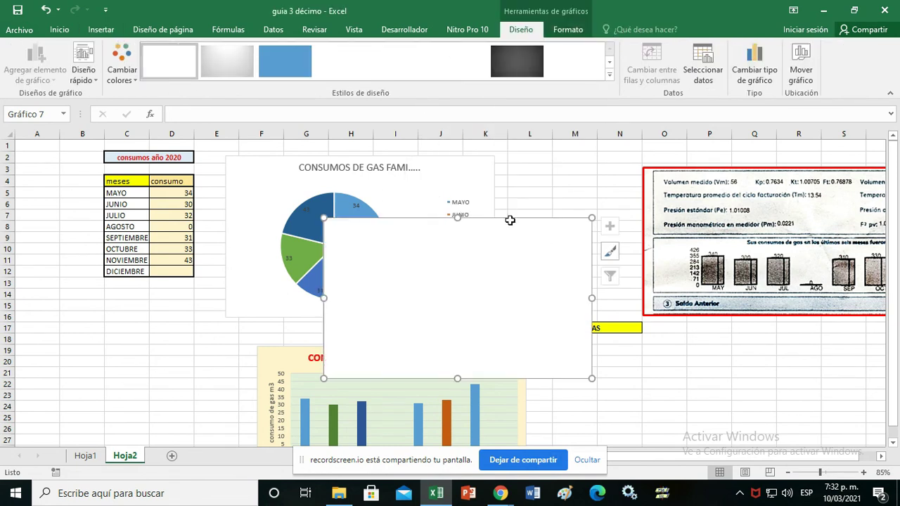
drag(510, 223, 648, 172)
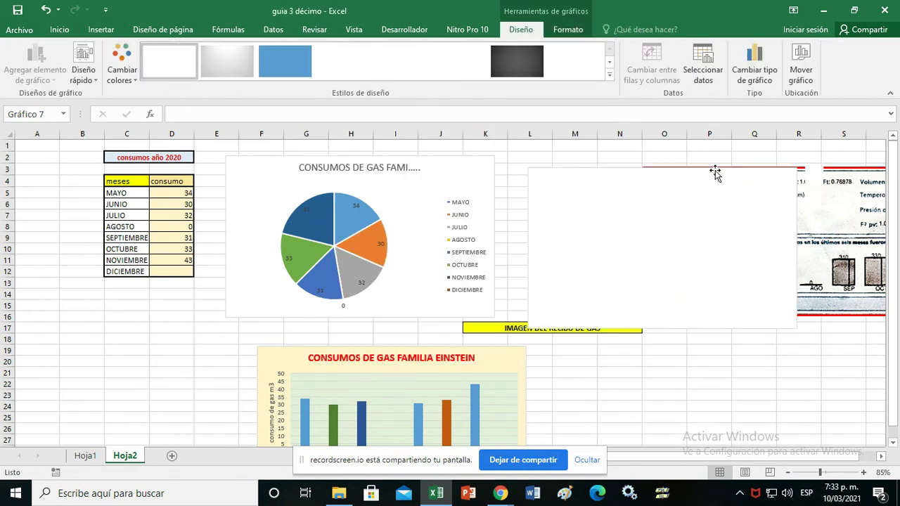
click(704, 79)
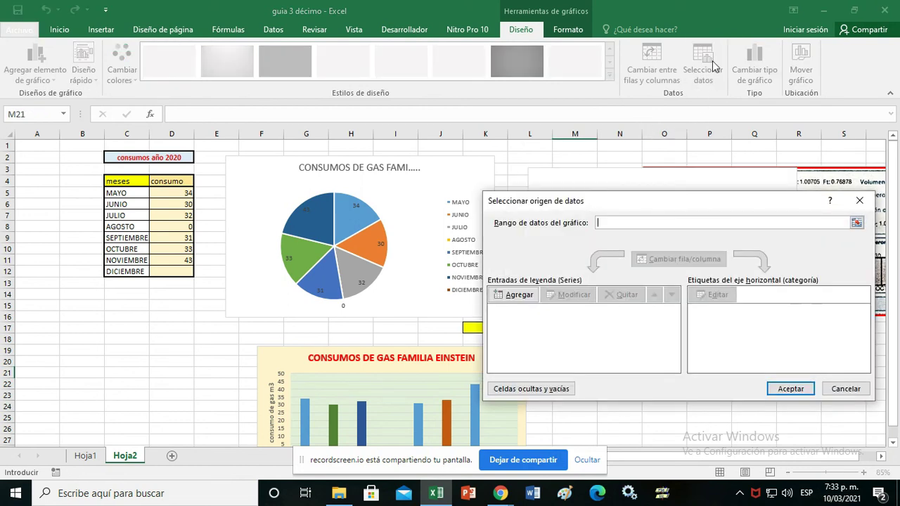
Step: Set the line series values to D5:D12 and the horizontal axis labels to months C5:C12
click(519, 295)
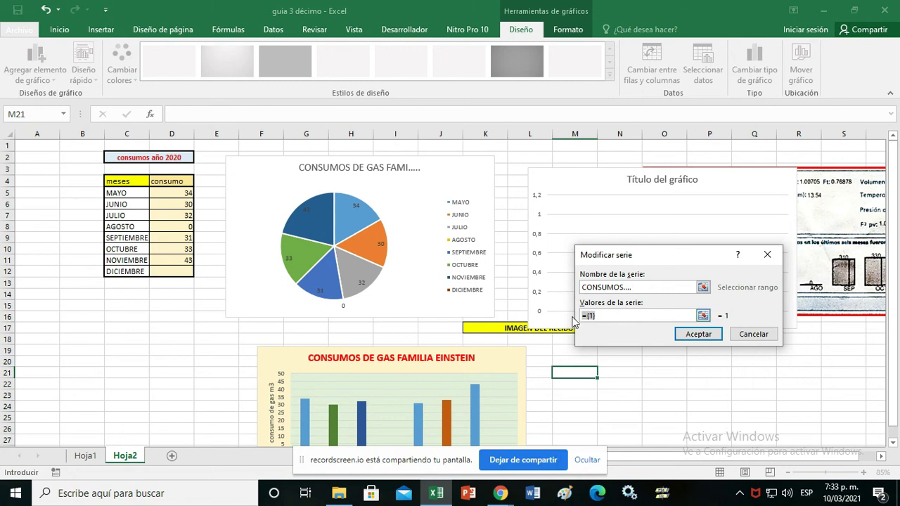
drag(595, 320, 577, 324)
key(BackSpace)
drag(176, 192, 177, 272)
click(699, 335)
click(717, 295)
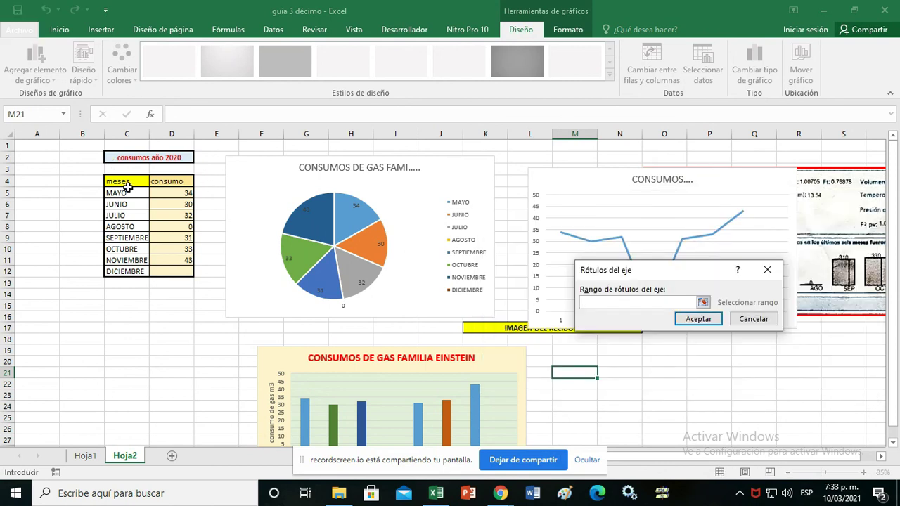
drag(127, 193, 126, 271)
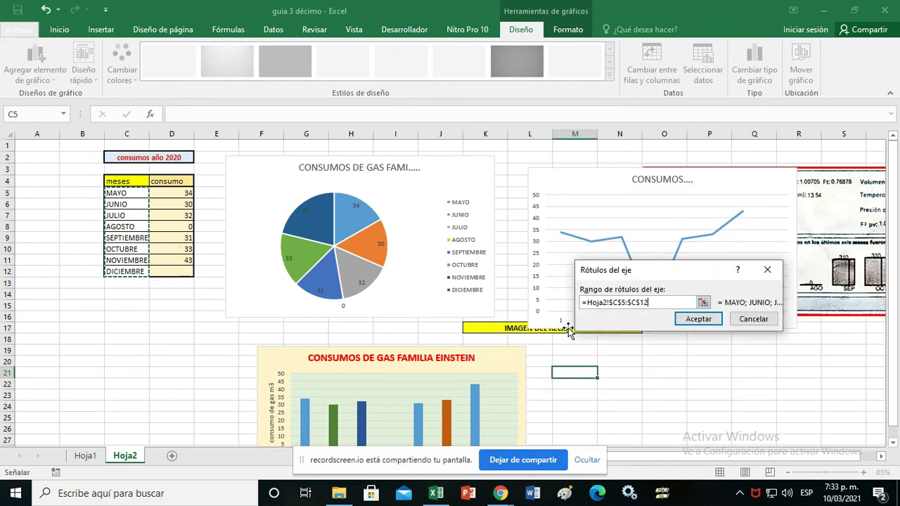
click(713, 319)
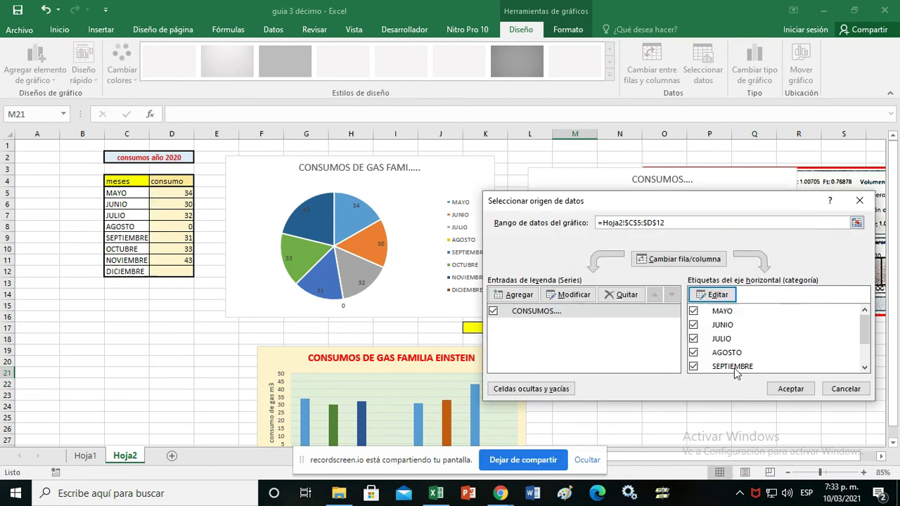
click(790, 389)
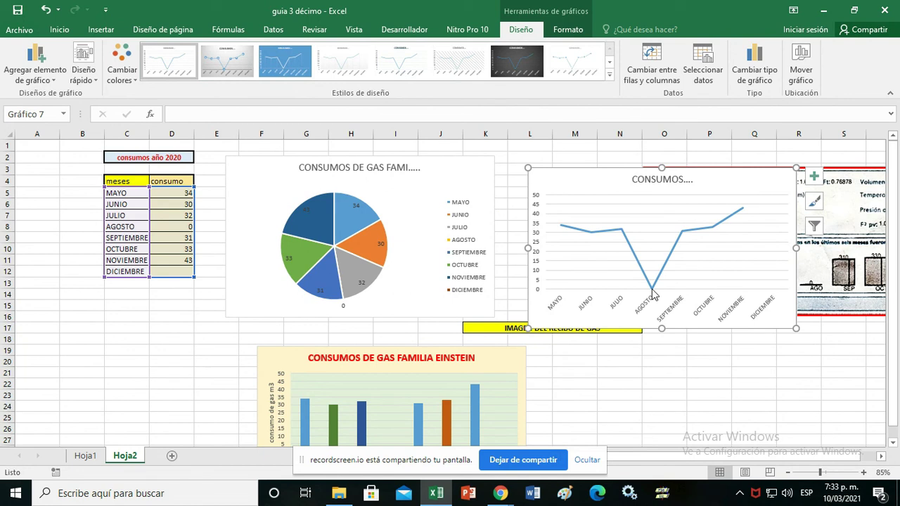
Step: Move the CONSUMOS line chart down beside the column chart, correcting a misplaced drag
mouse_move(684, 234)
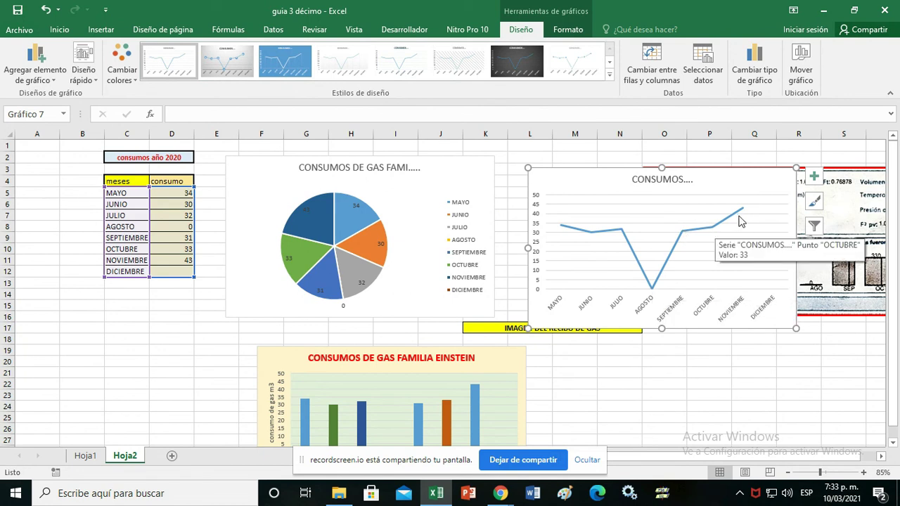
mouse_move(726, 215)
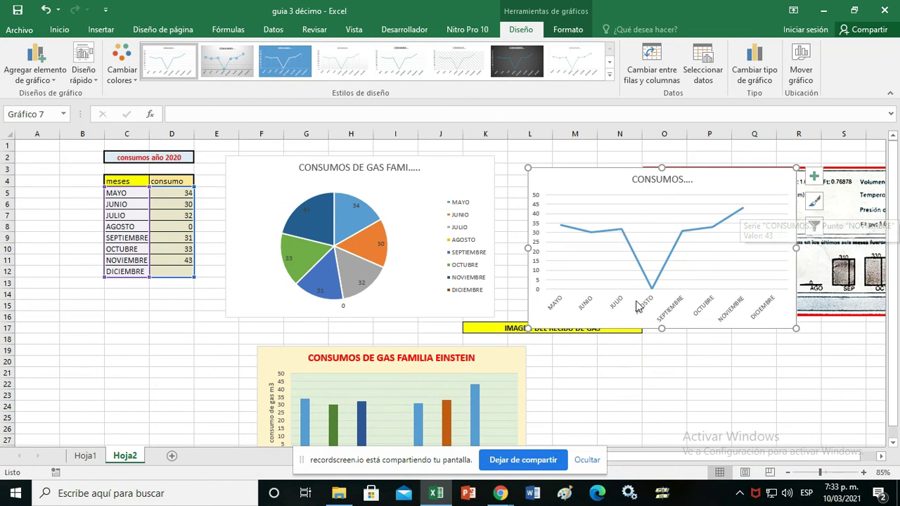
drag(724, 332, 740, 447)
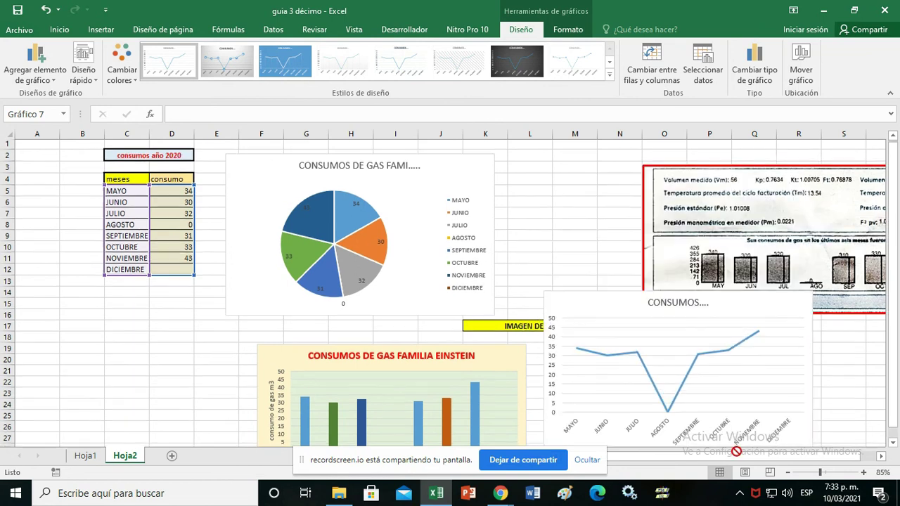
key(Escape)
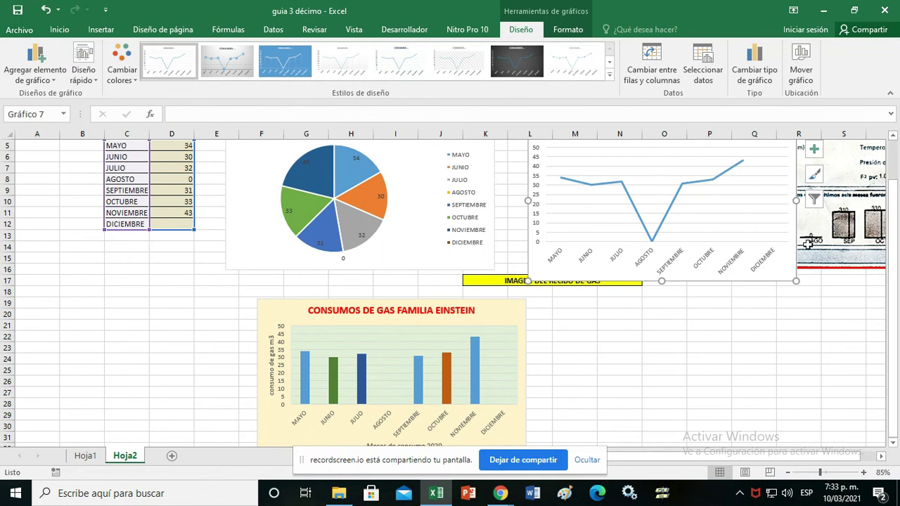
mouse_move(739, 283)
mouse_down()
mouse_move(747, 282)
mouse_move(752, 209)
mouse_up()
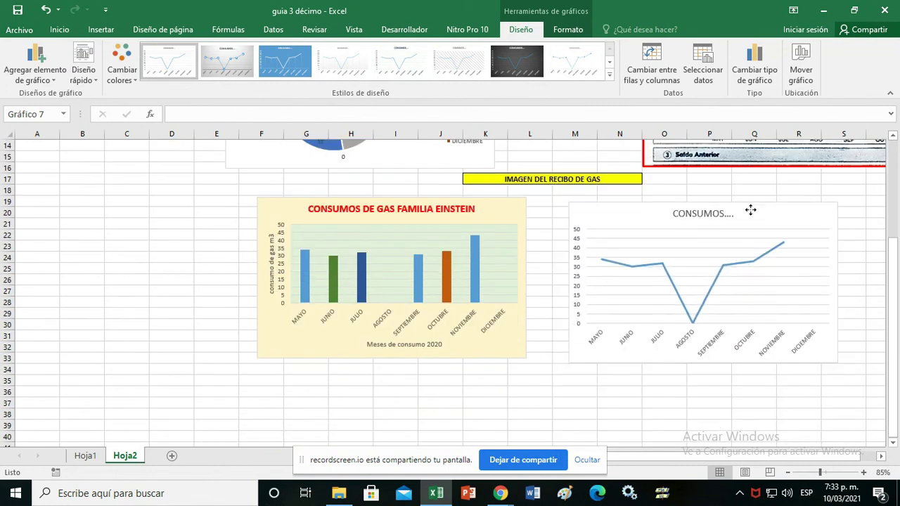
Step: Shift the gas receipt image left toward the pie chart and deselect it
scroll(647, 196, up, 2)
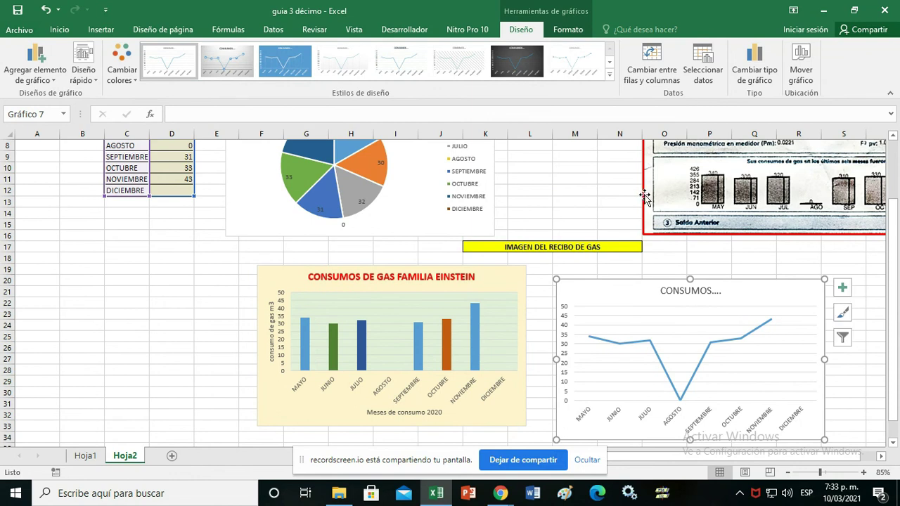
drag(644, 197, 531, 194)
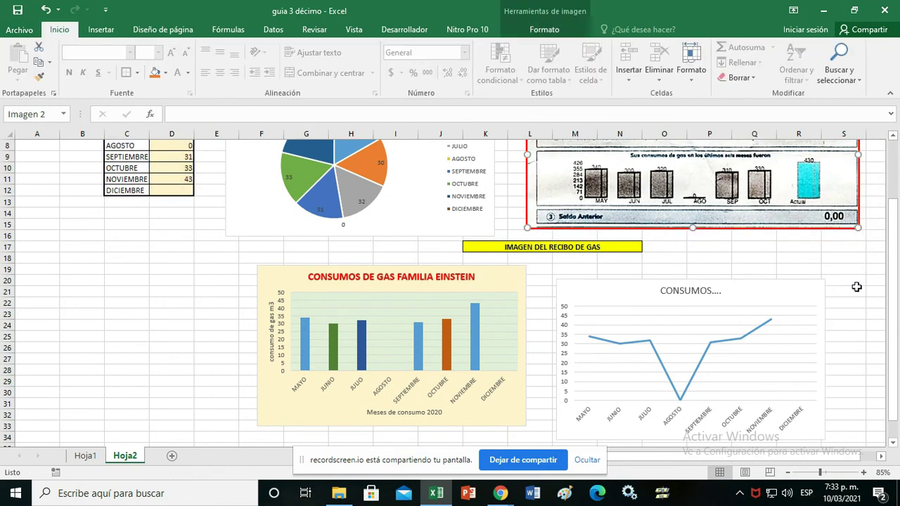
click(847, 290)
scroll(844, 293, up, 2)
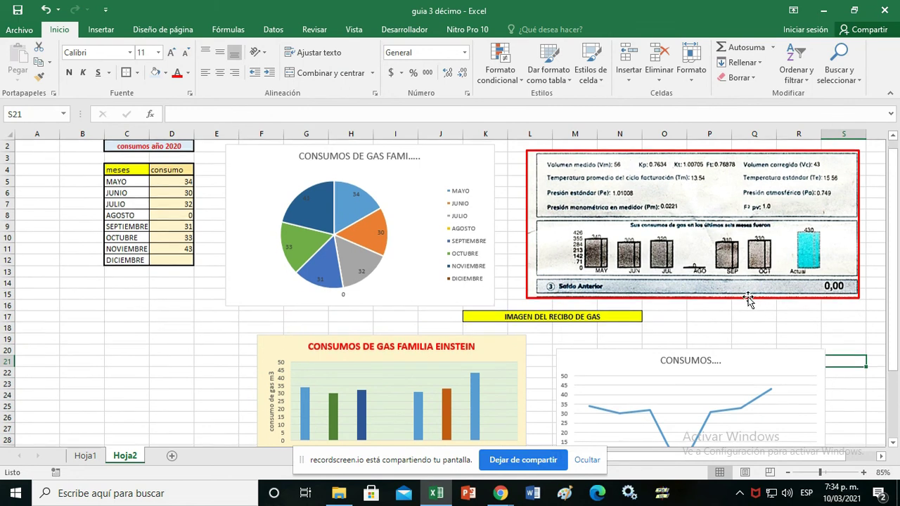
scroll(748, 298, up, 1)
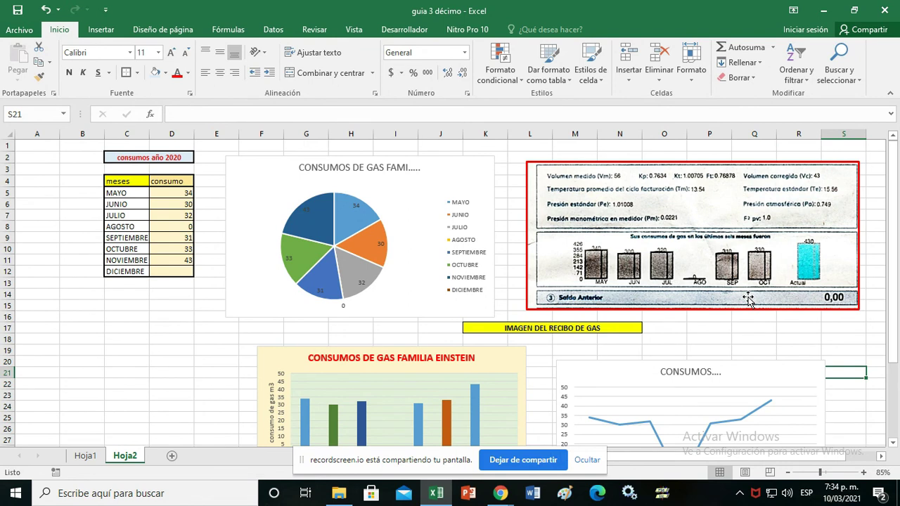